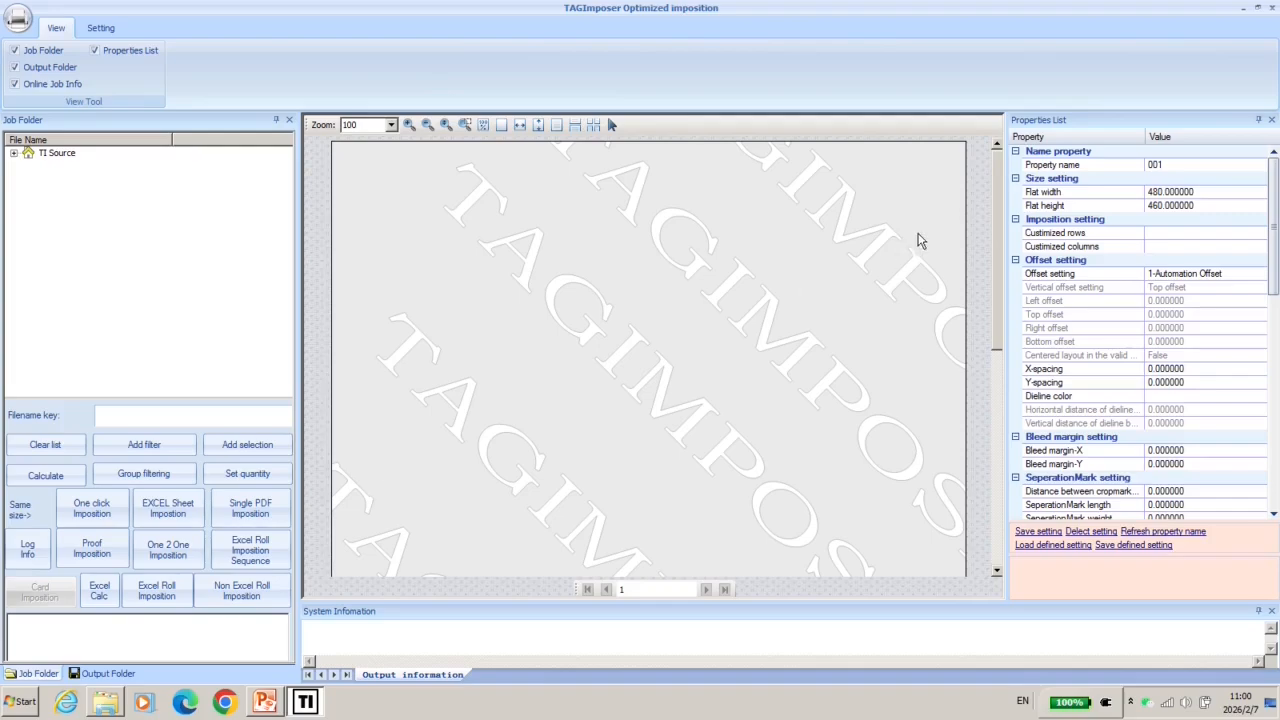
# - Load the 300x980 property preset for the imposition layout and look through the other available presets
pyautogui.click(1259, 165)
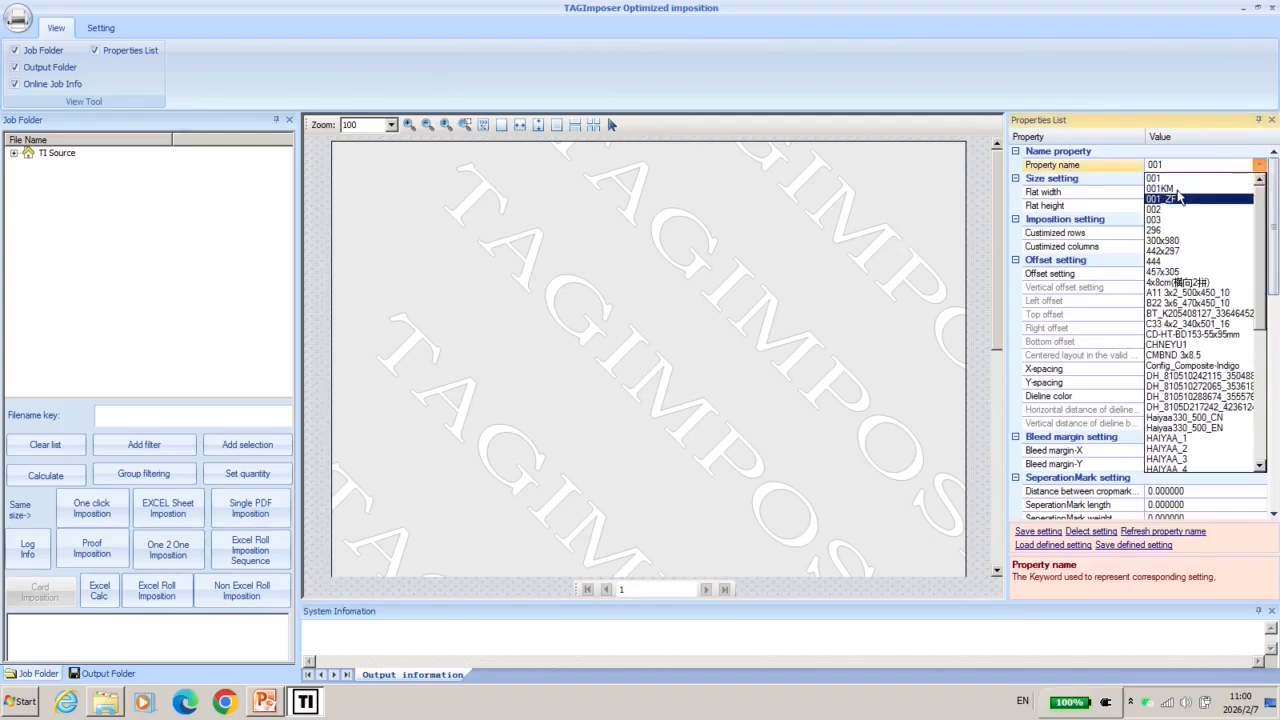
pyautogui.click(1158, 242)
pyautogui.click(1181, 165)
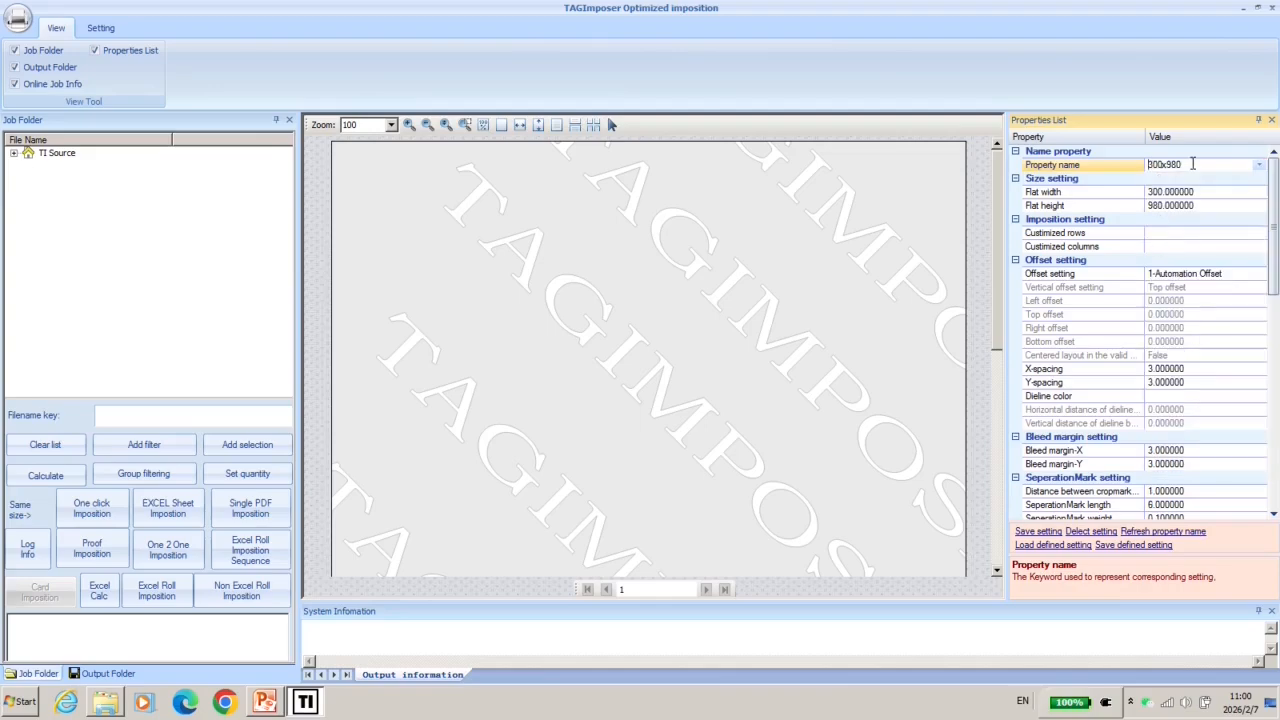
pyautogui.click(1259, 165)
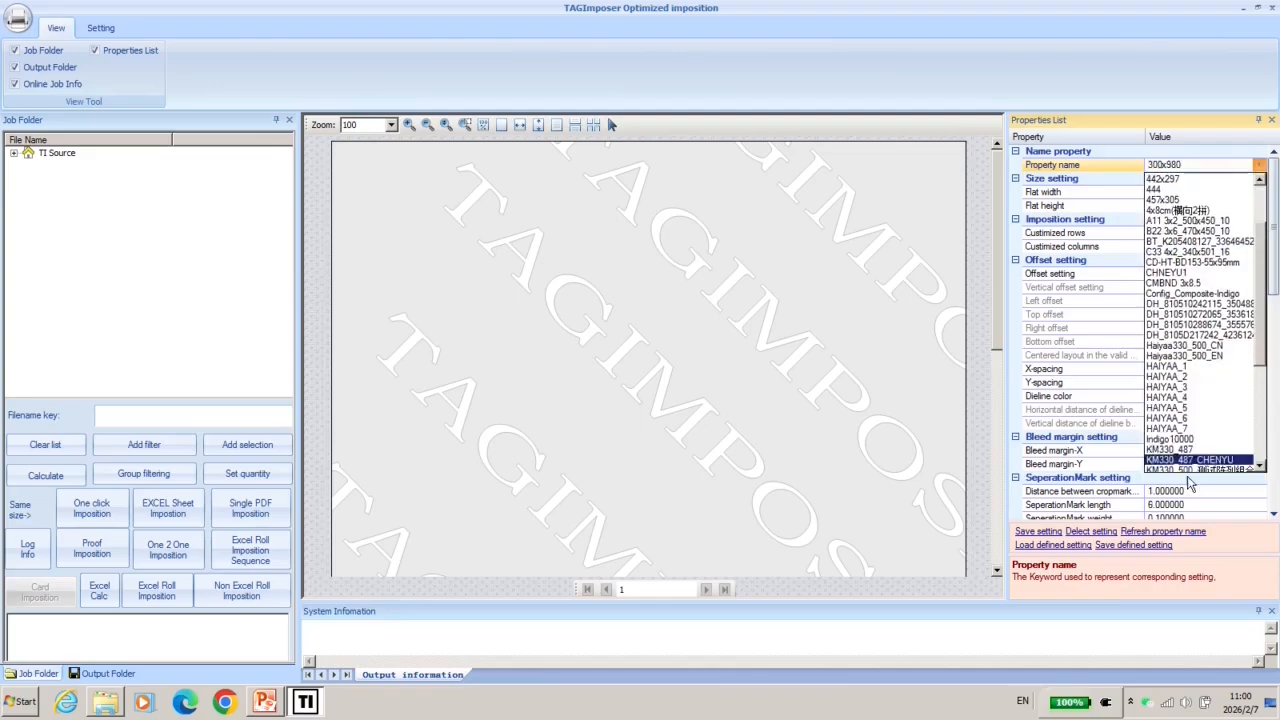
pyautogui.click(1188, 165)
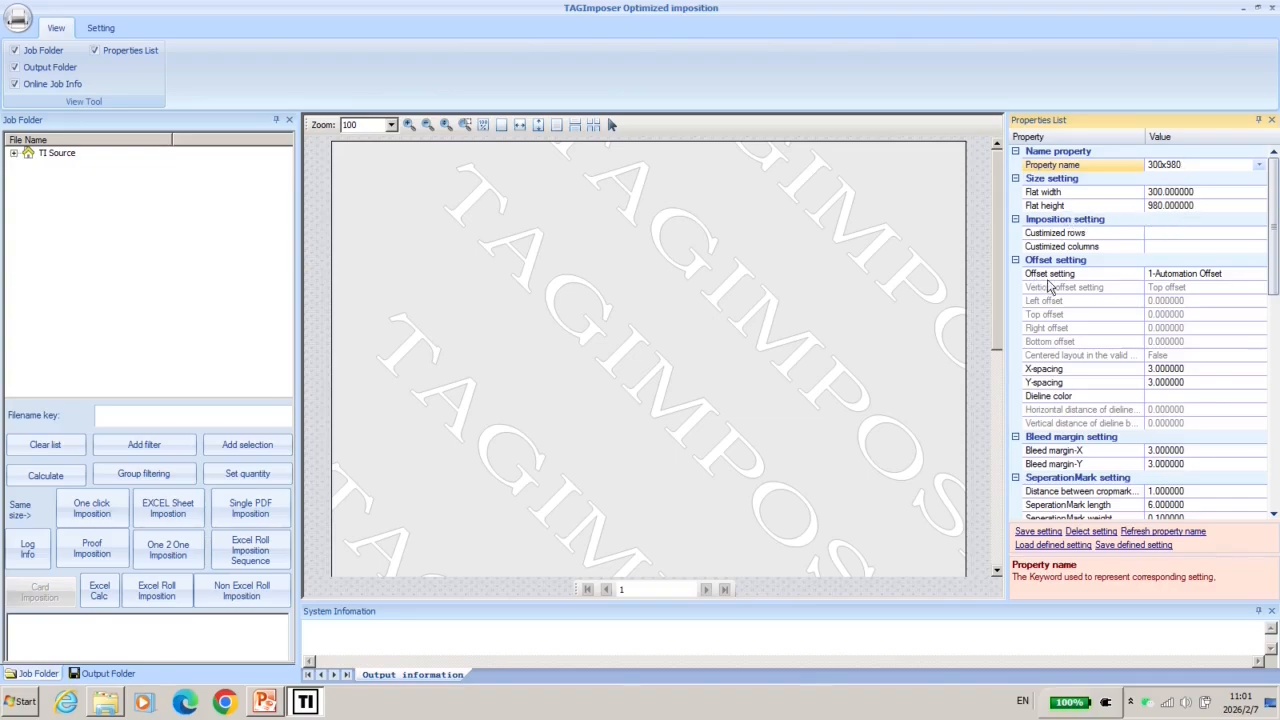
# - Choose 1-Automation Offset as the offset setting and look through the preset's remaining properties
pyautogui.click(1222, 276)
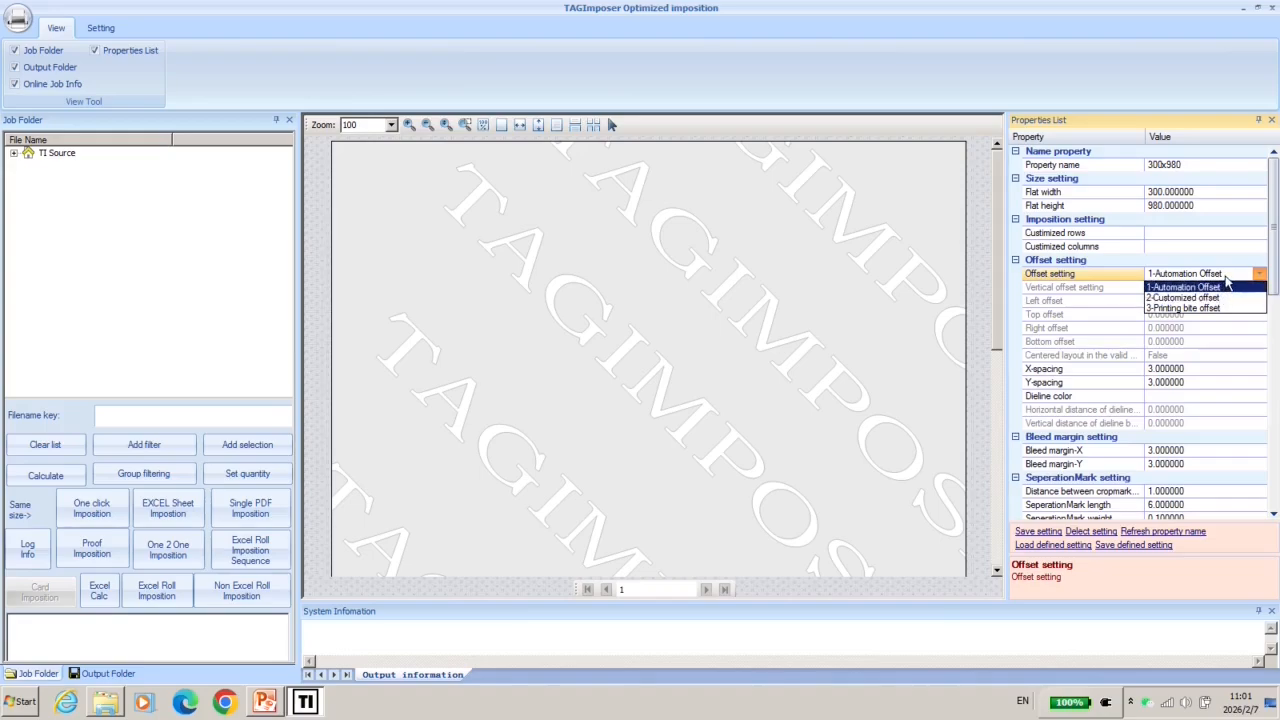
pyautogui.click(1226, 287)
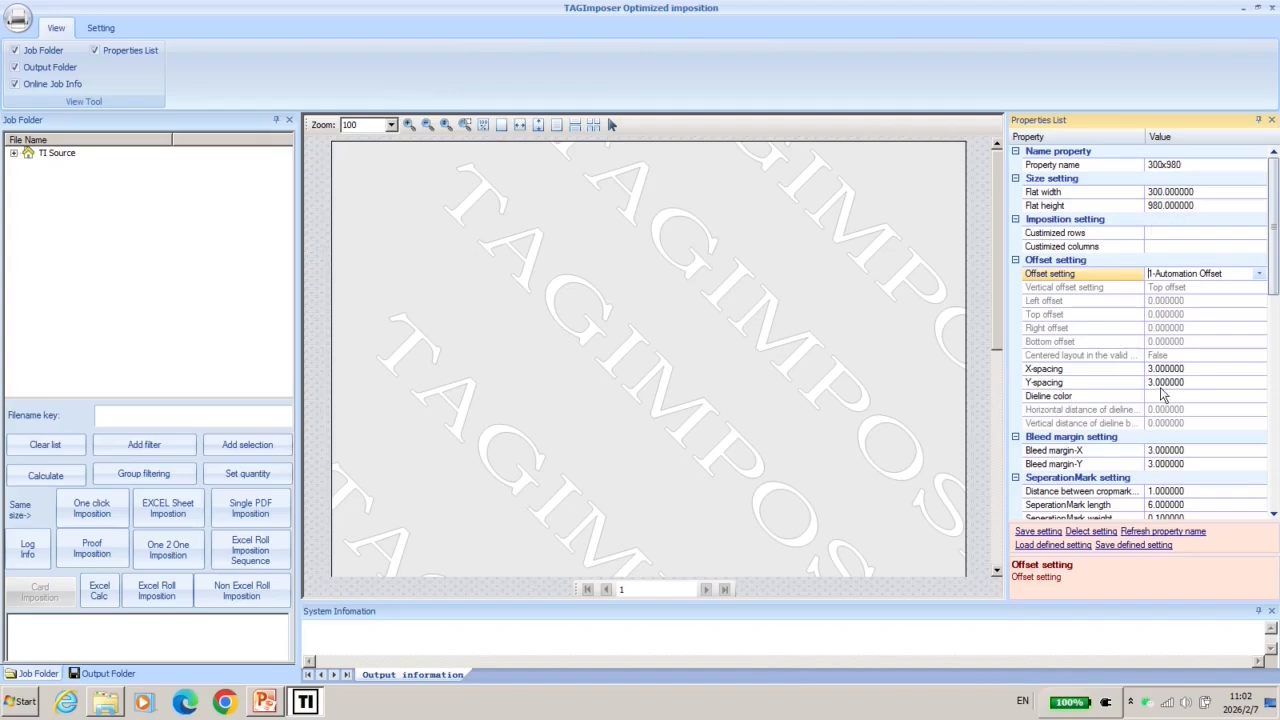
pyautogui.scroll(-10, 1210, 390)
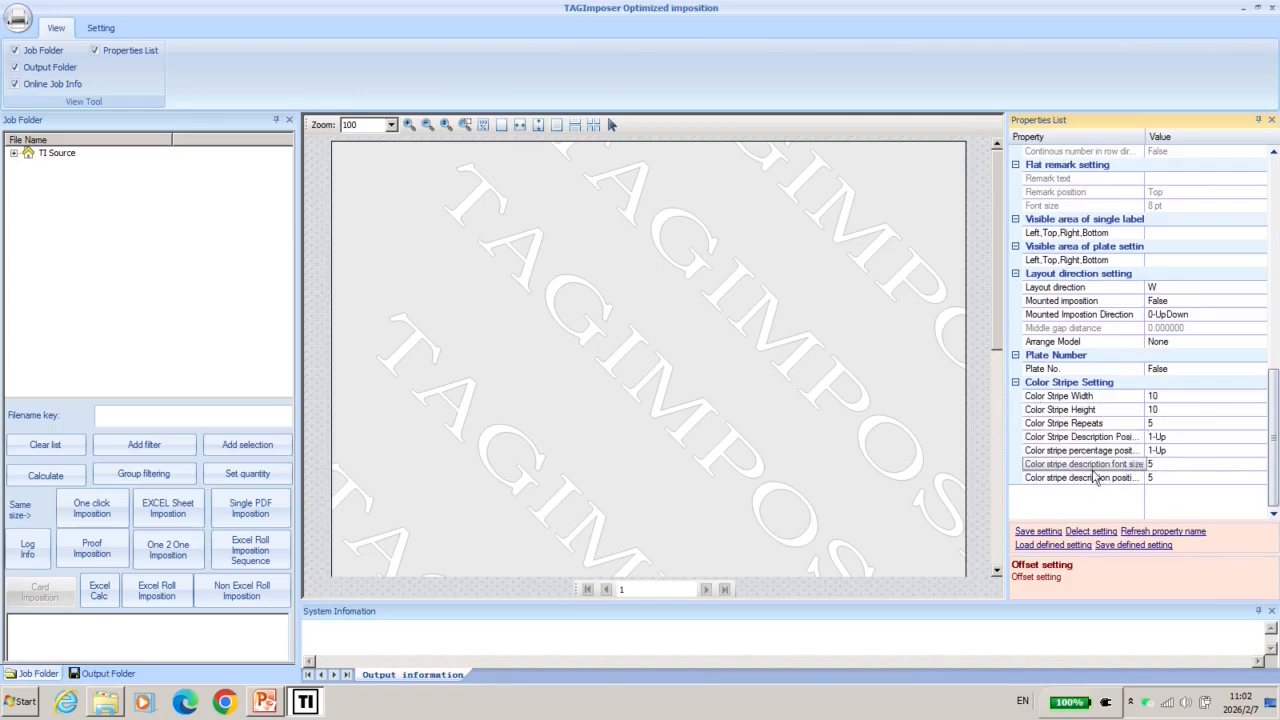
pyautogui.scroll(10, 1172, 166)
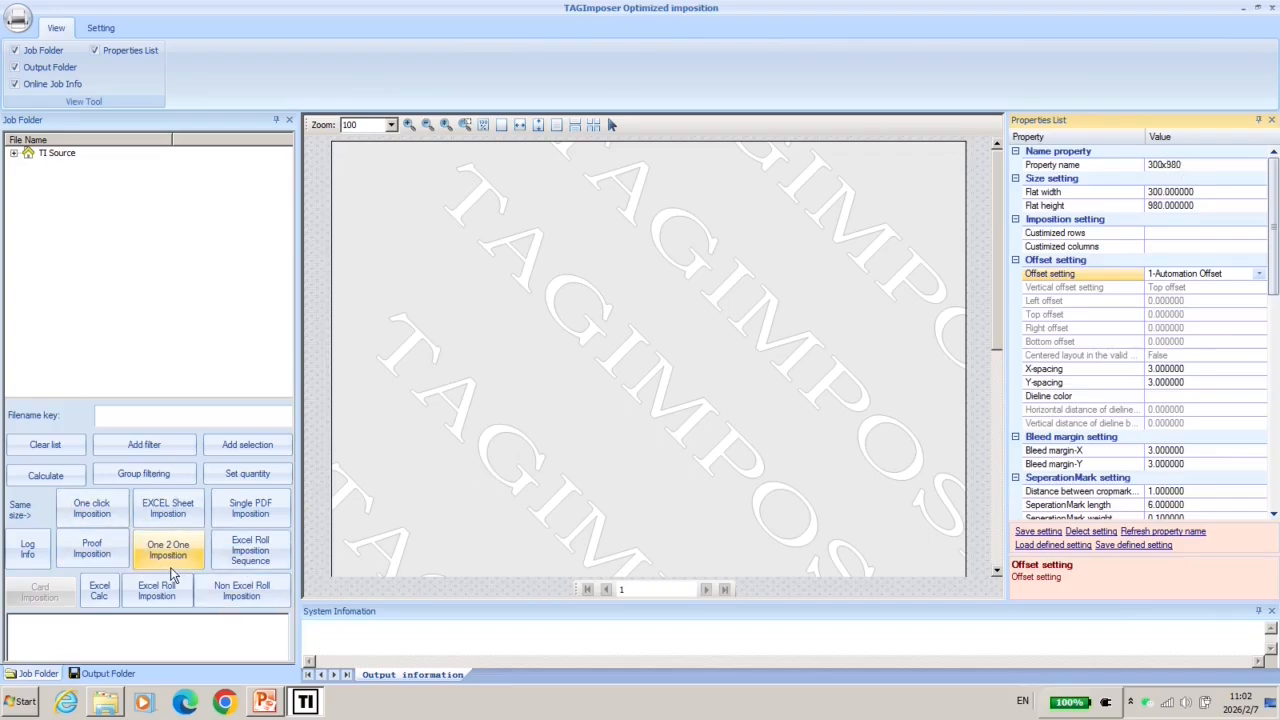
# - Start the Excel Roll Imposition Sequence function and load its saved settings
pyautogui.click(245, 568)
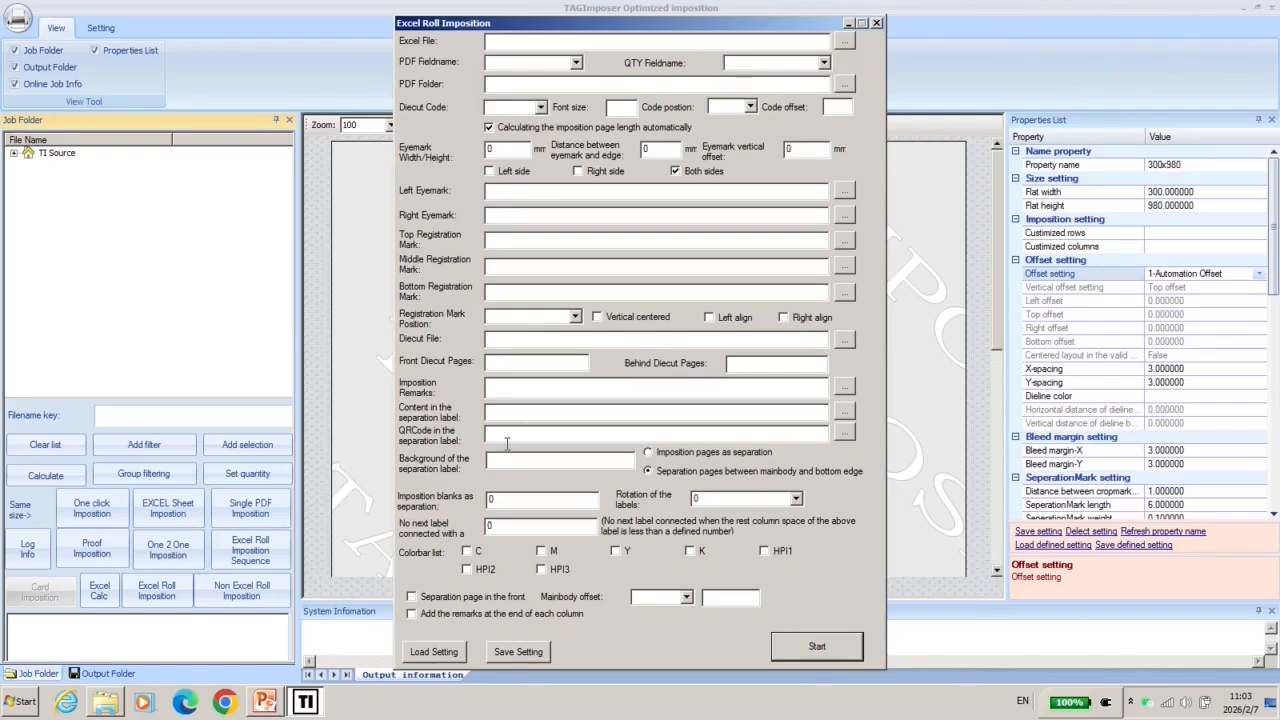
pyautogui.click(432, 655)
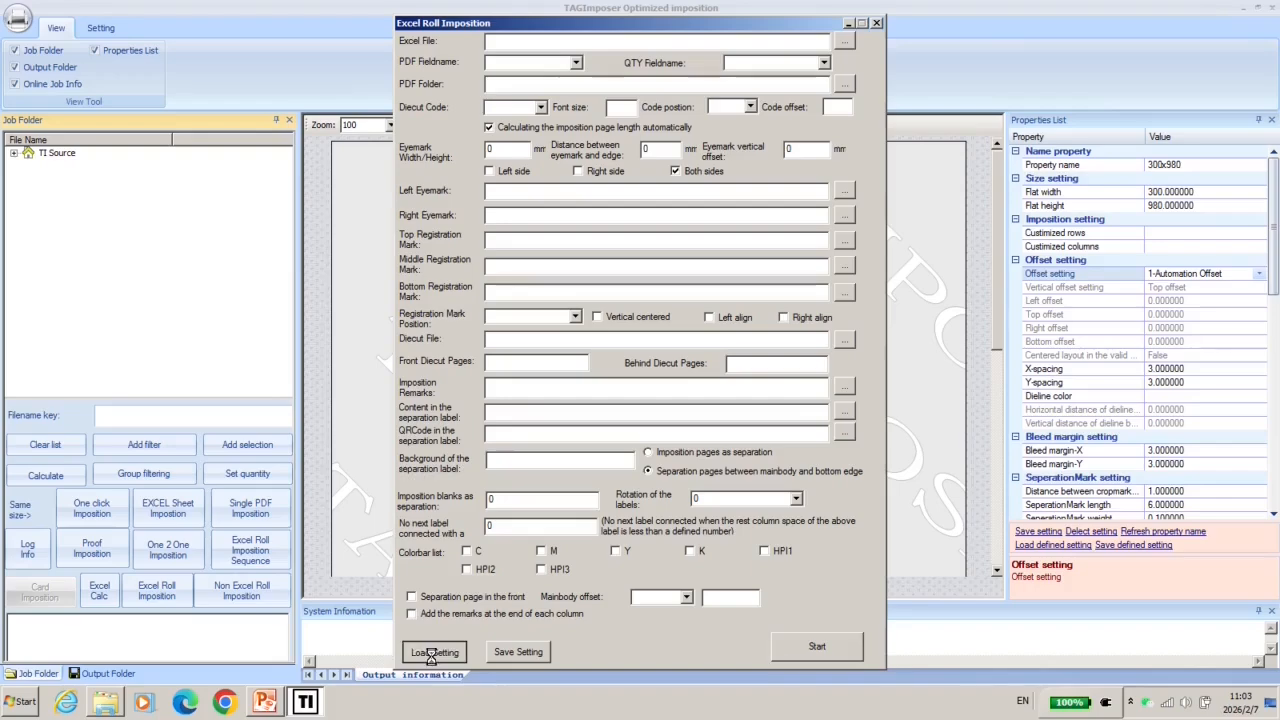
pyautogui.click(785, 503)
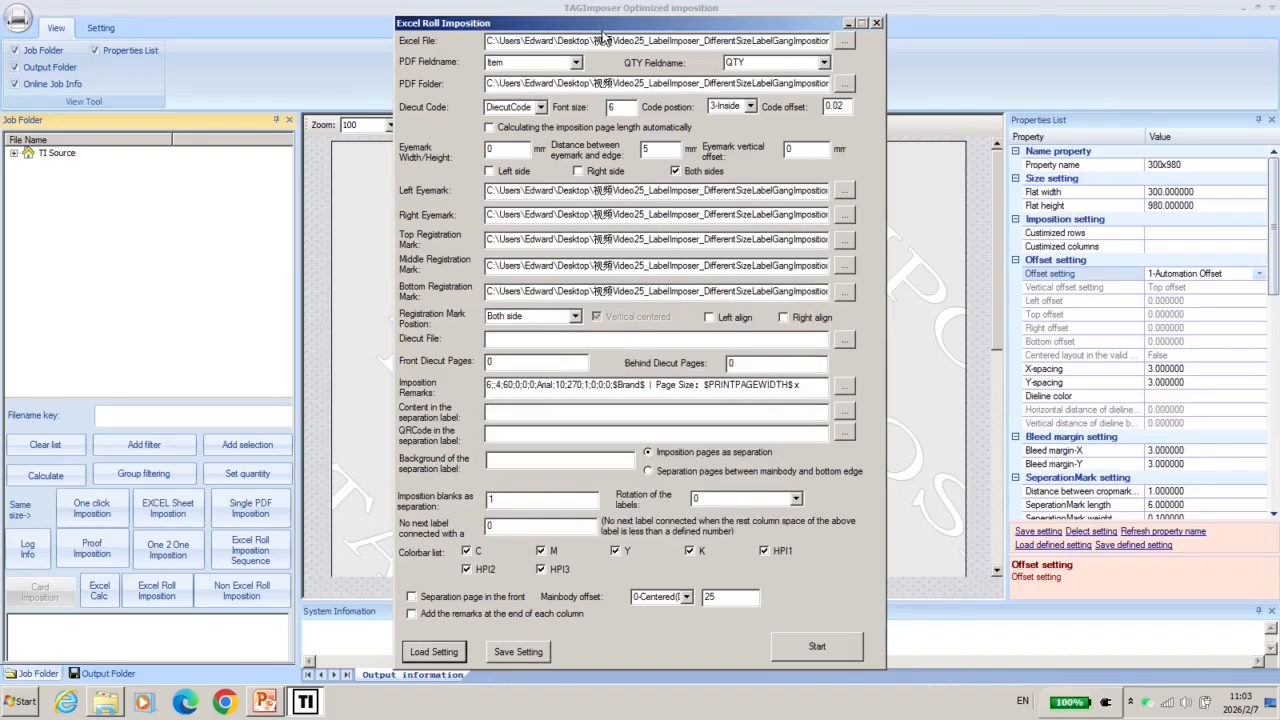
pyautogui.moveTo(494, 41); pyautogui.dragTo(794, 61)
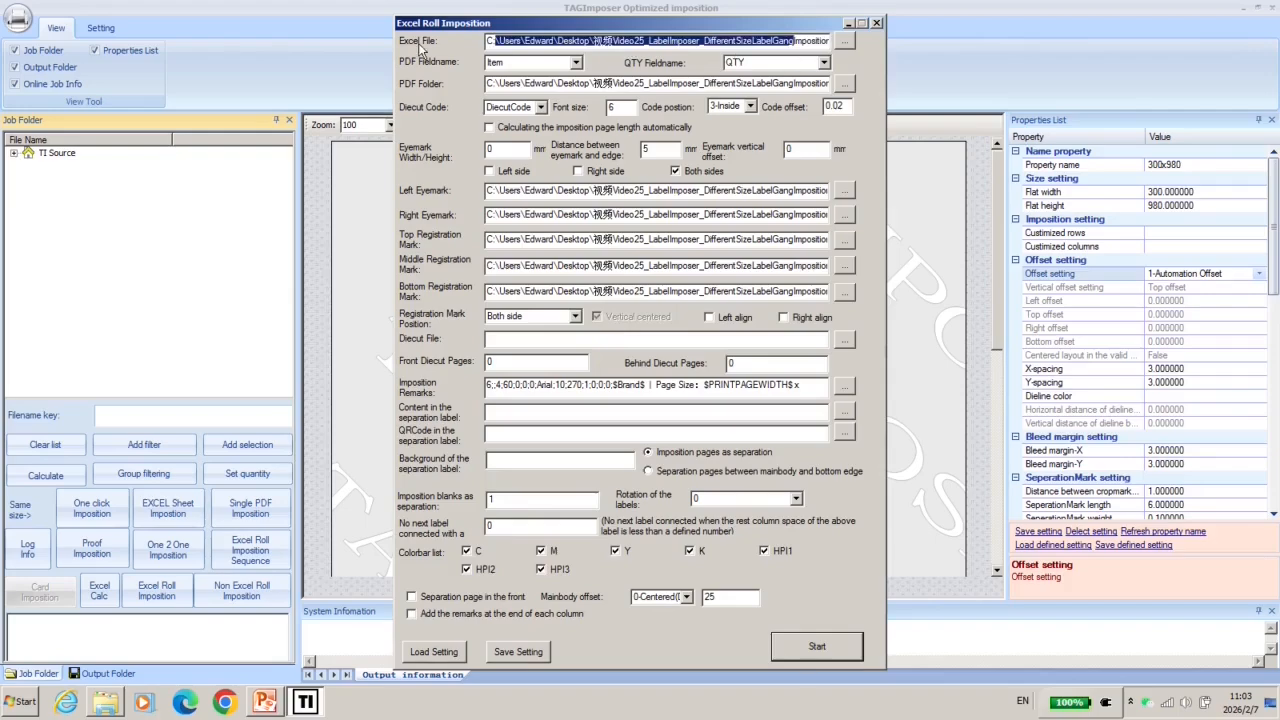
# - Examine EyeMark_Left.pdf and EyeMark_Right.pdf in the project's Marks folder, and look into the Labels folder
pyautogui.click(100, 708)
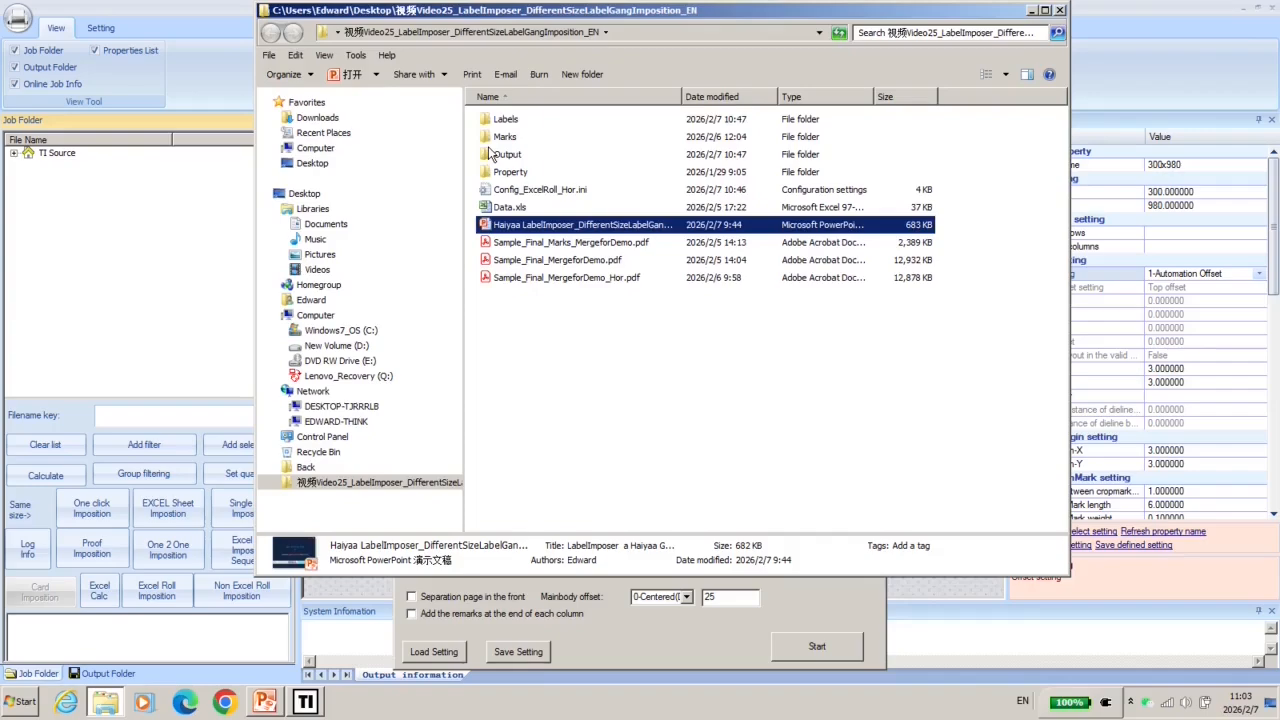
pyautogui.doubleClick(505, 137)
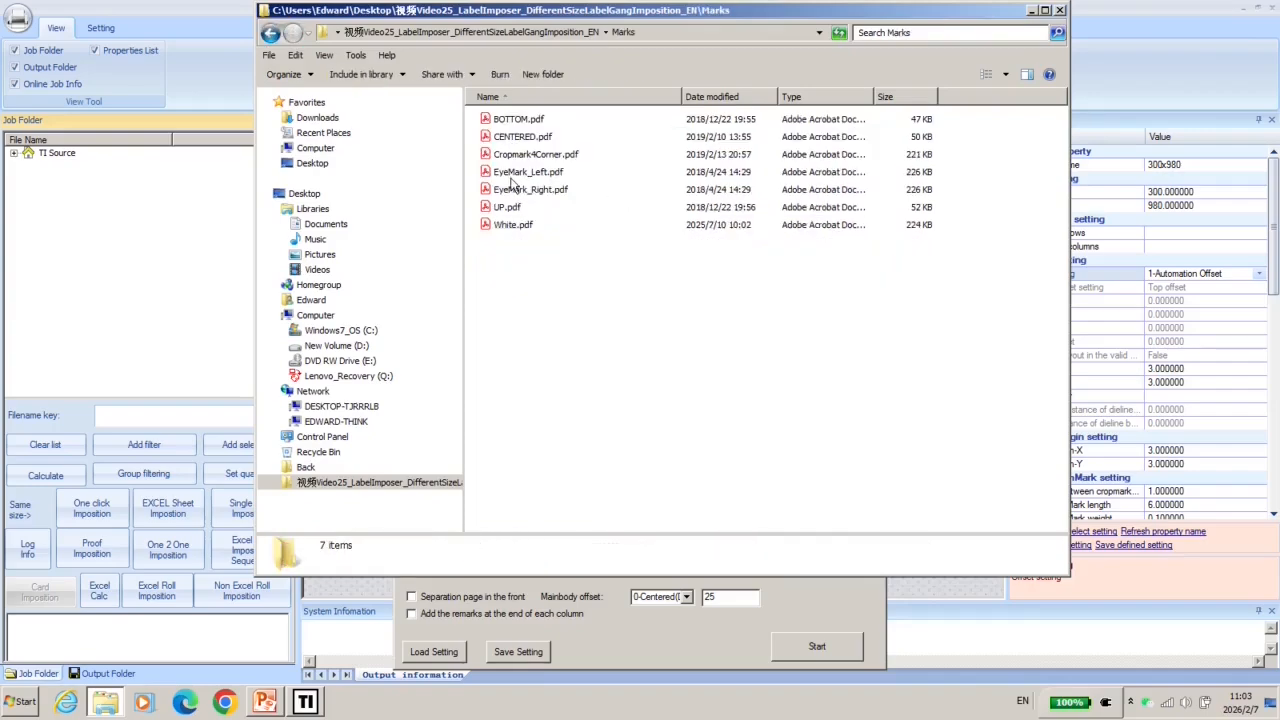
pyautogui.doubleClick(522, 174)
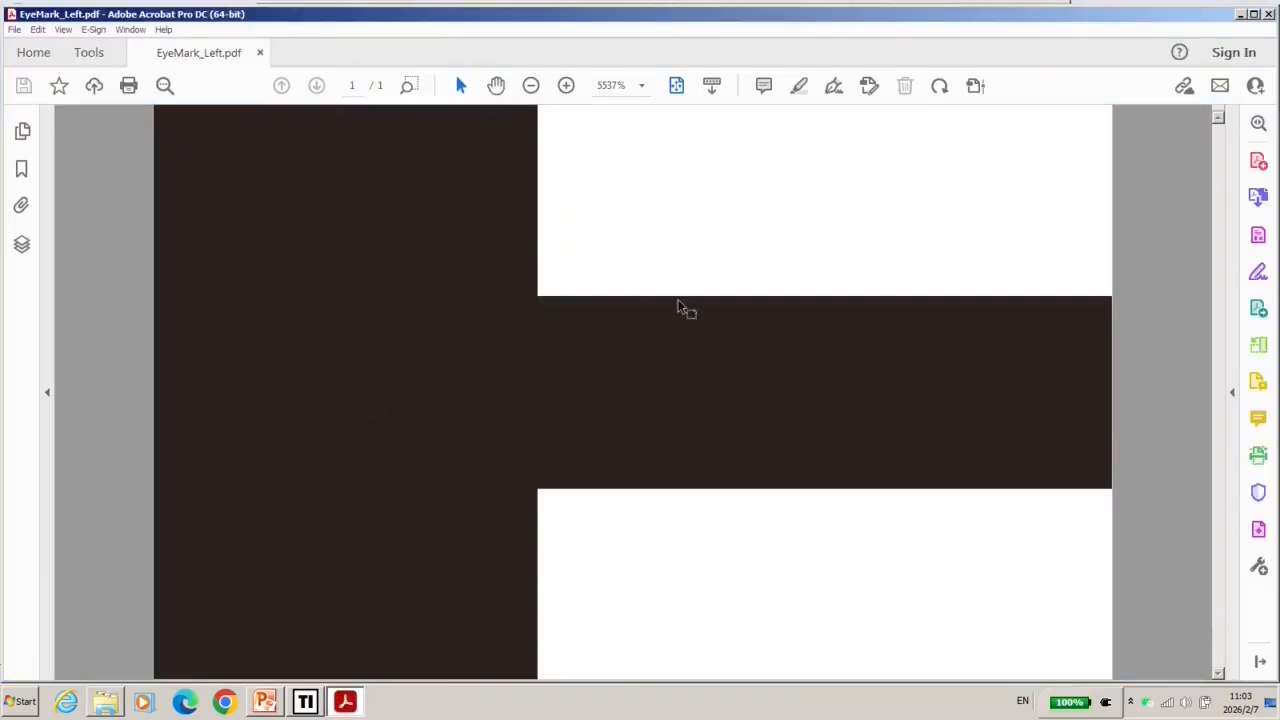
pyautogui.hotkey('alt', 'Tab')
pyautogui.doubleClick(552, 190)
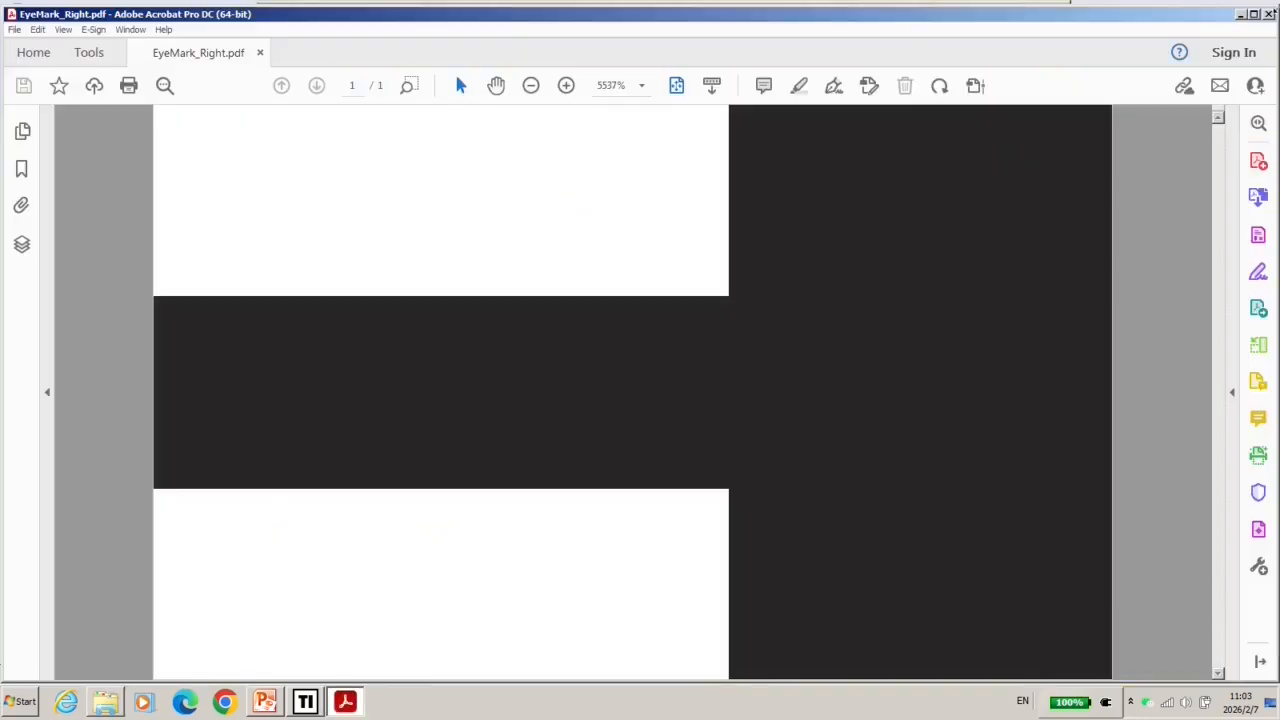
pyautogui.click(1271, 14)
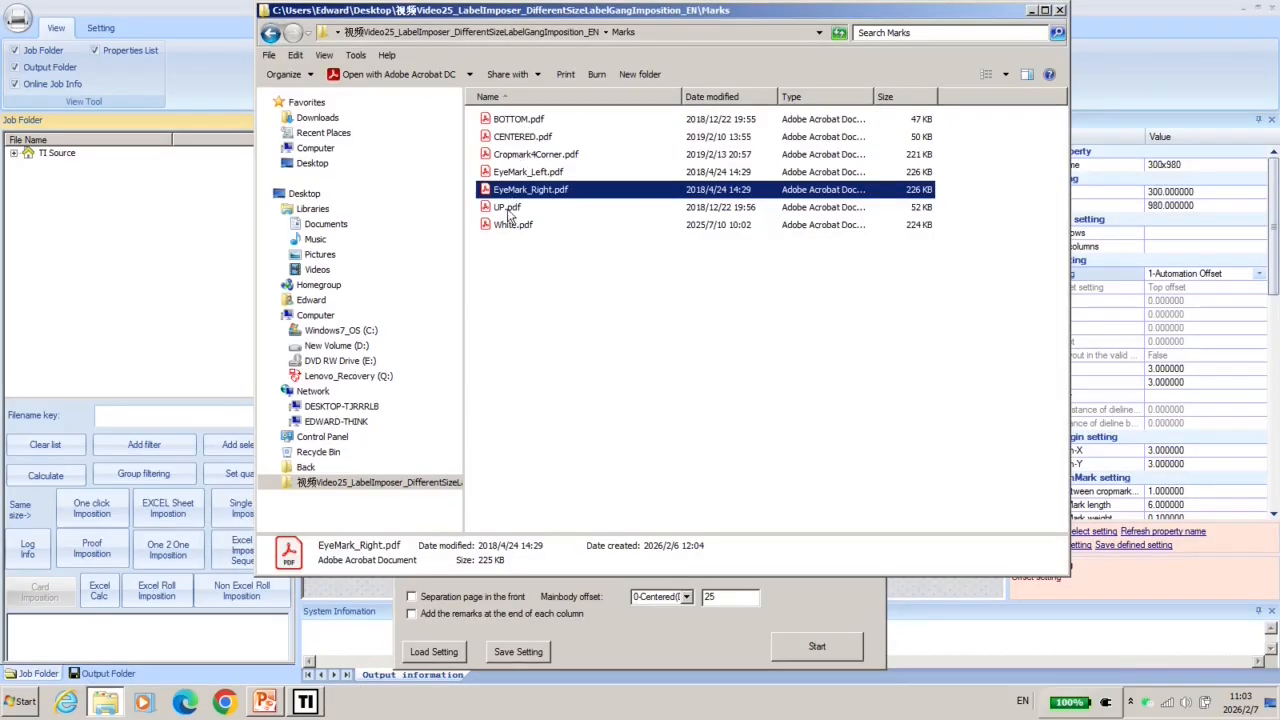
pyautogui.doubleClick(517, 121)
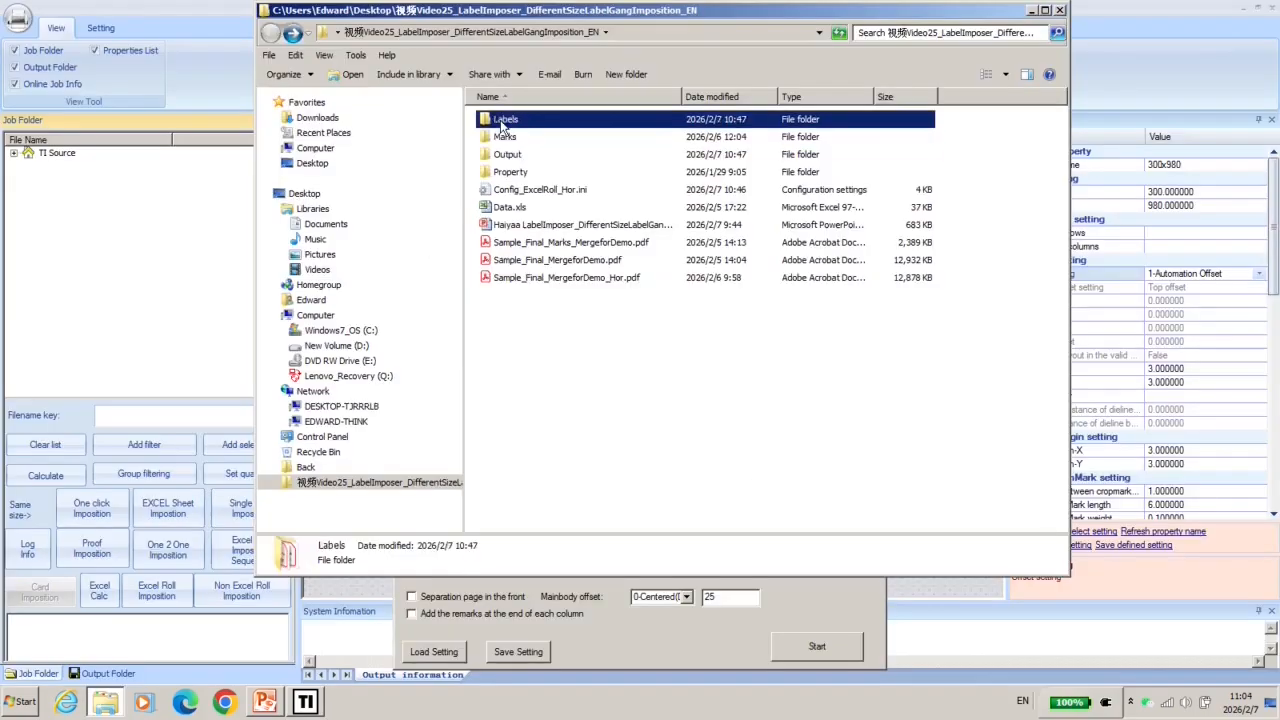
pyautogui.doubleClick(500, 121)
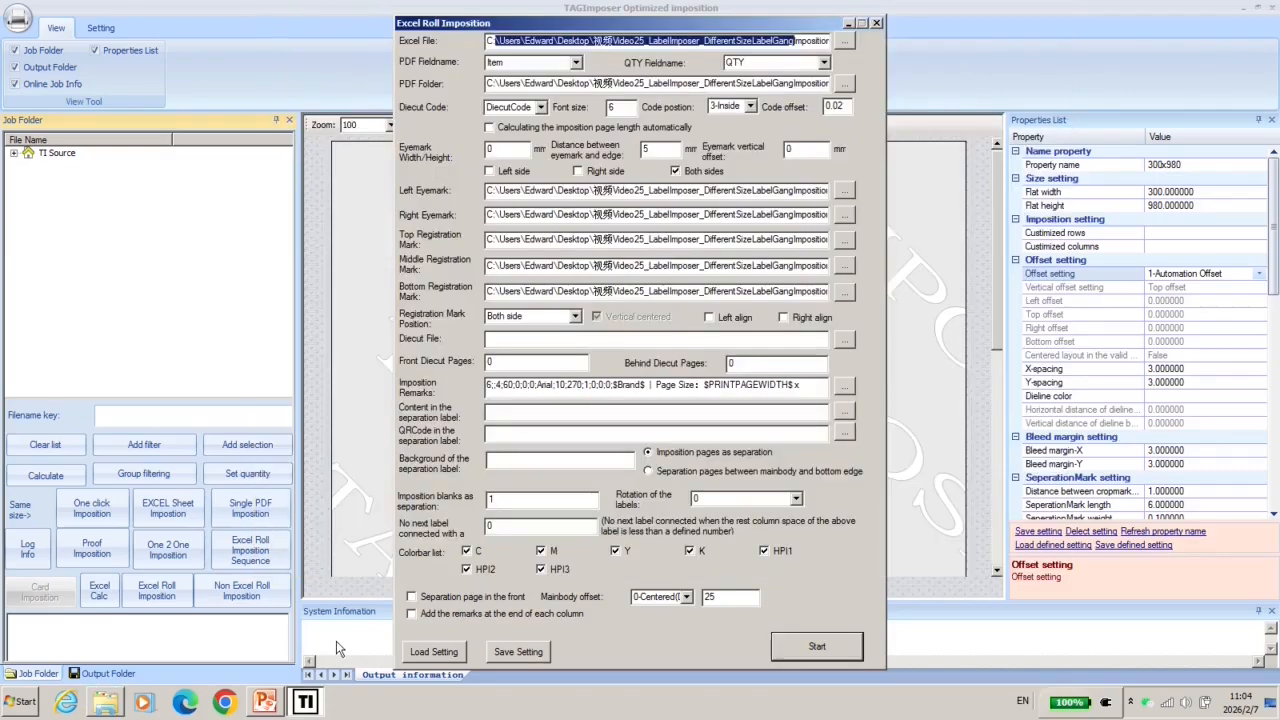
# - Use Data.xls as the Excel file and select Item as the PDF fieldname
pyautogui.click(488, 42)
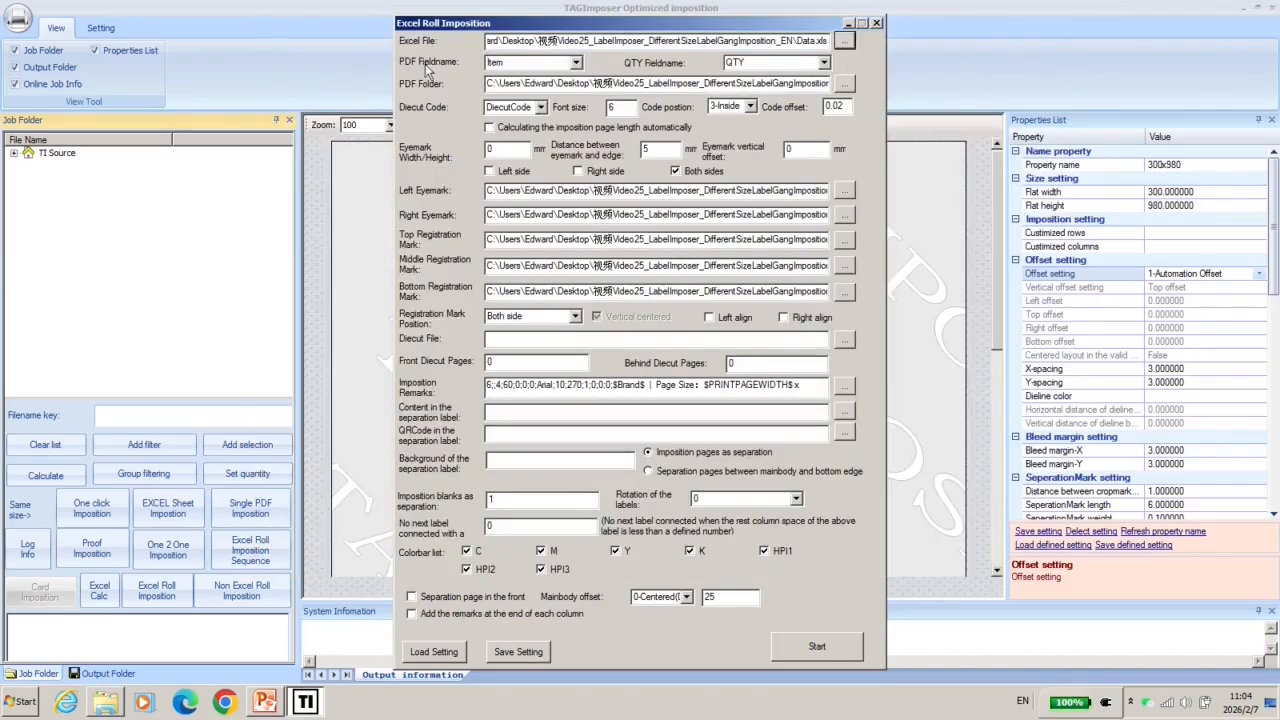
pyautogui.click(576, 63)
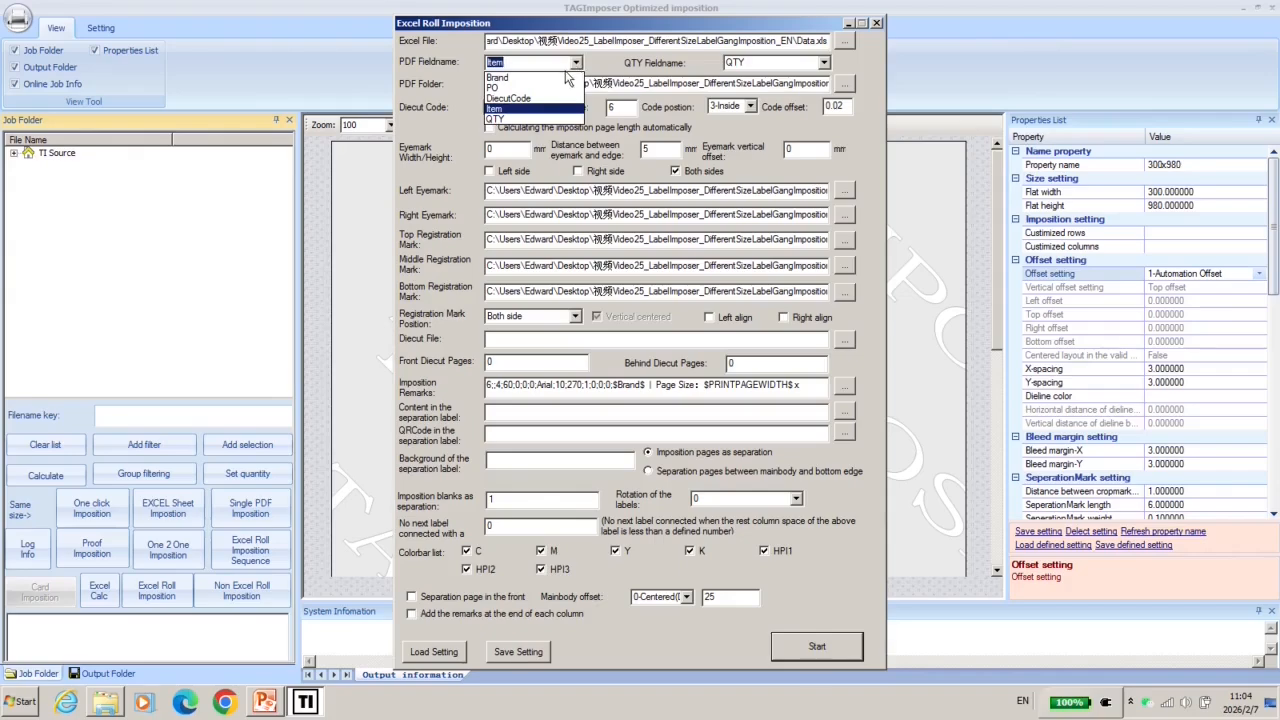
pyautogui.click(422, 67)
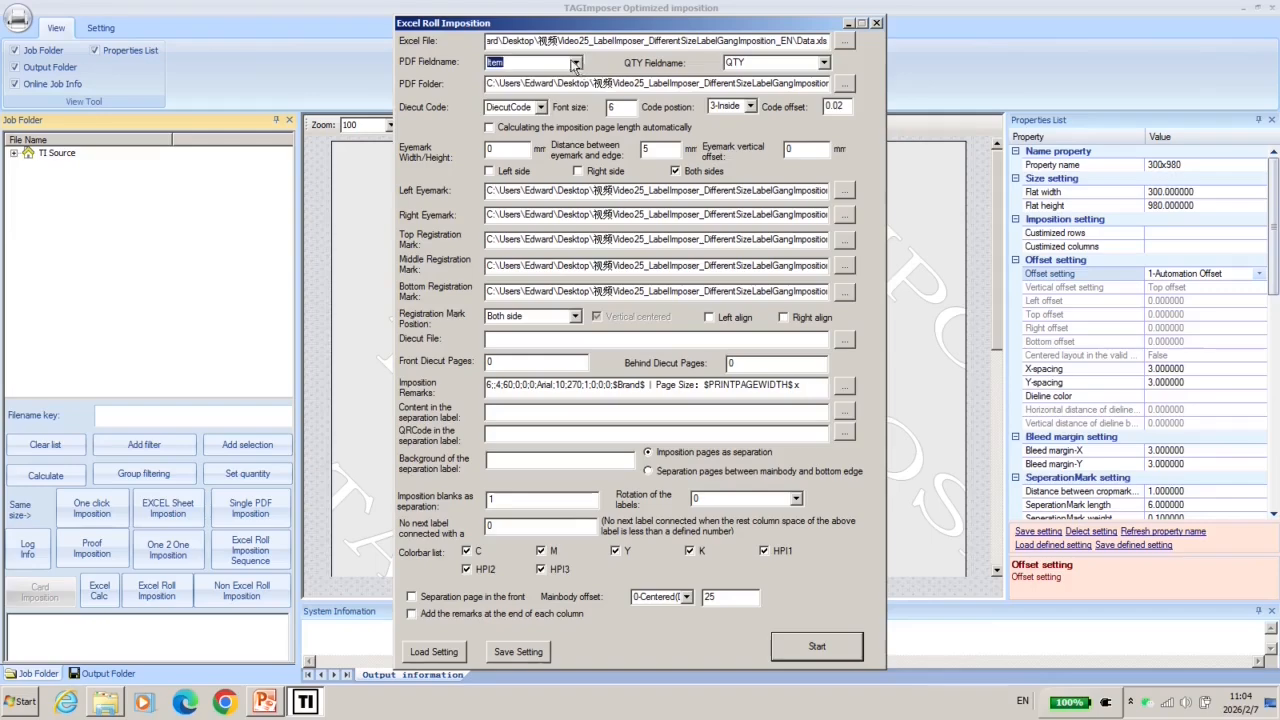
pyautogui.click(529, 63)
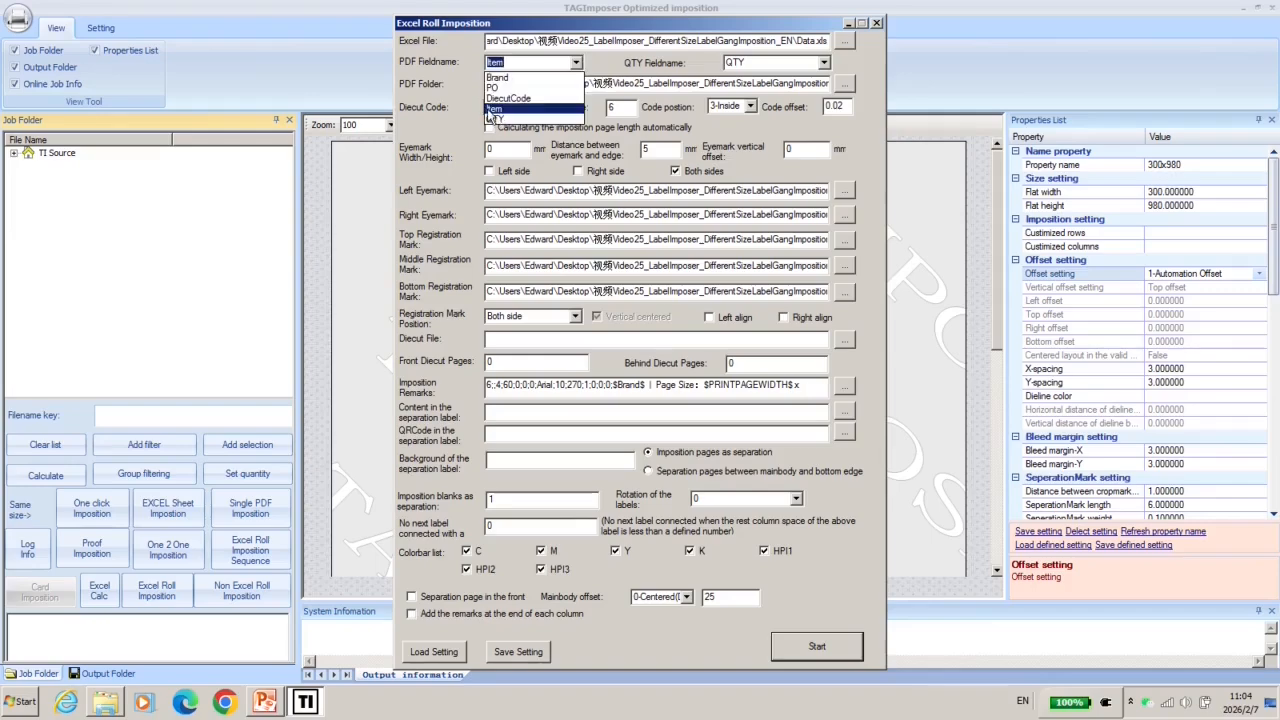
pyautogui.click(490, 110)
# - Select QTY as the QTY fieldname and check the PDF folder that supplies the labels
pyautogui.click(748, 62)
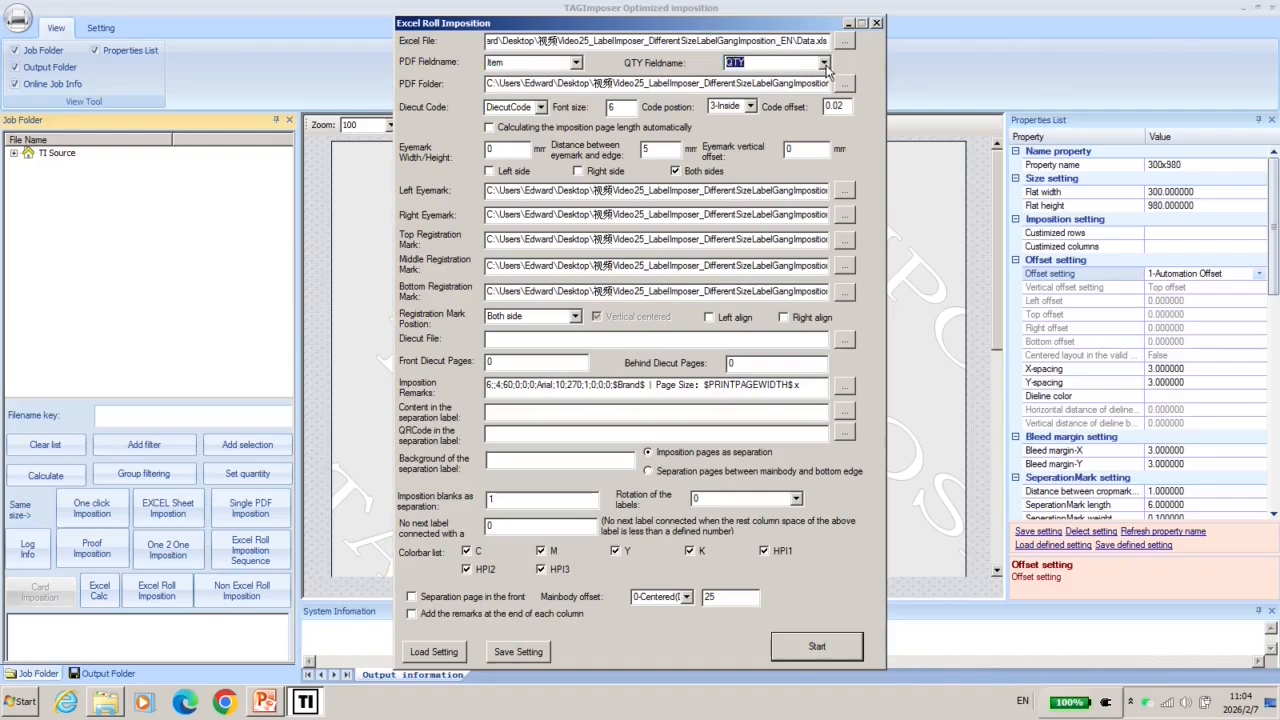
pyautogui.click(824, 63)
pyautogui.click(800, 116)
pyautogui.moveTo(562, 84); pyautogui.dragTo(846, 87)
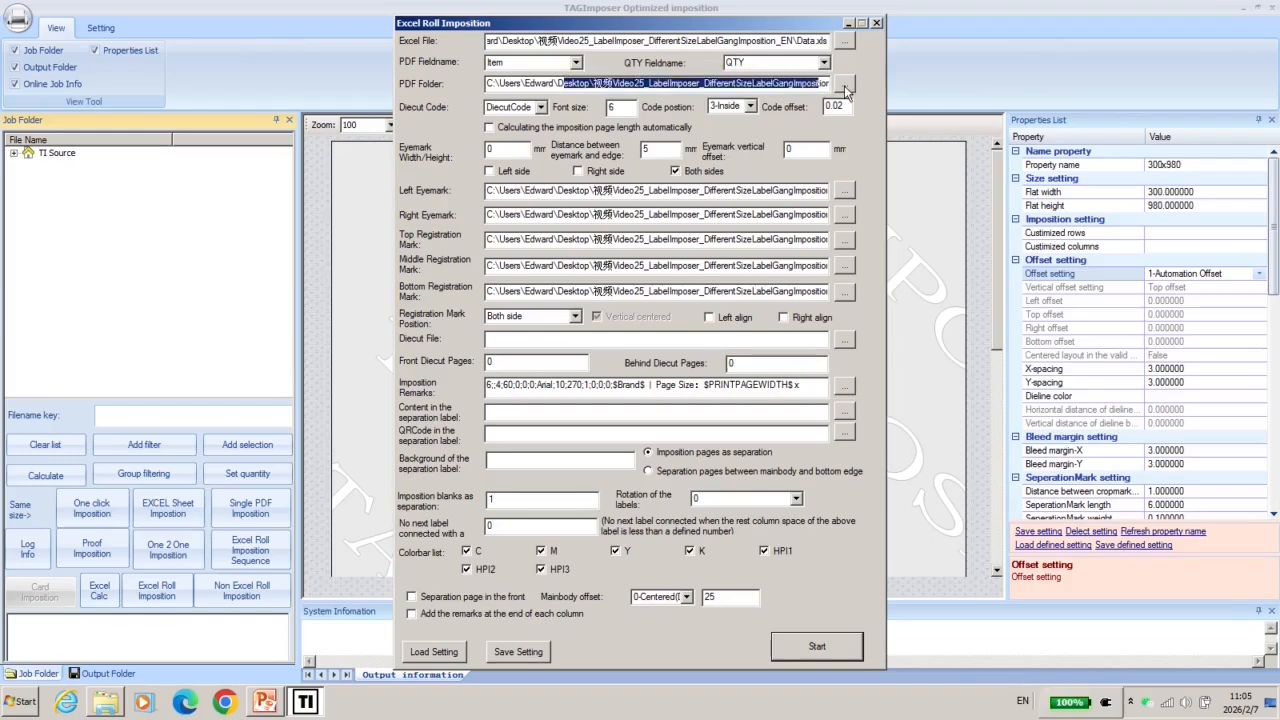
pyautogui.click(846, 87)
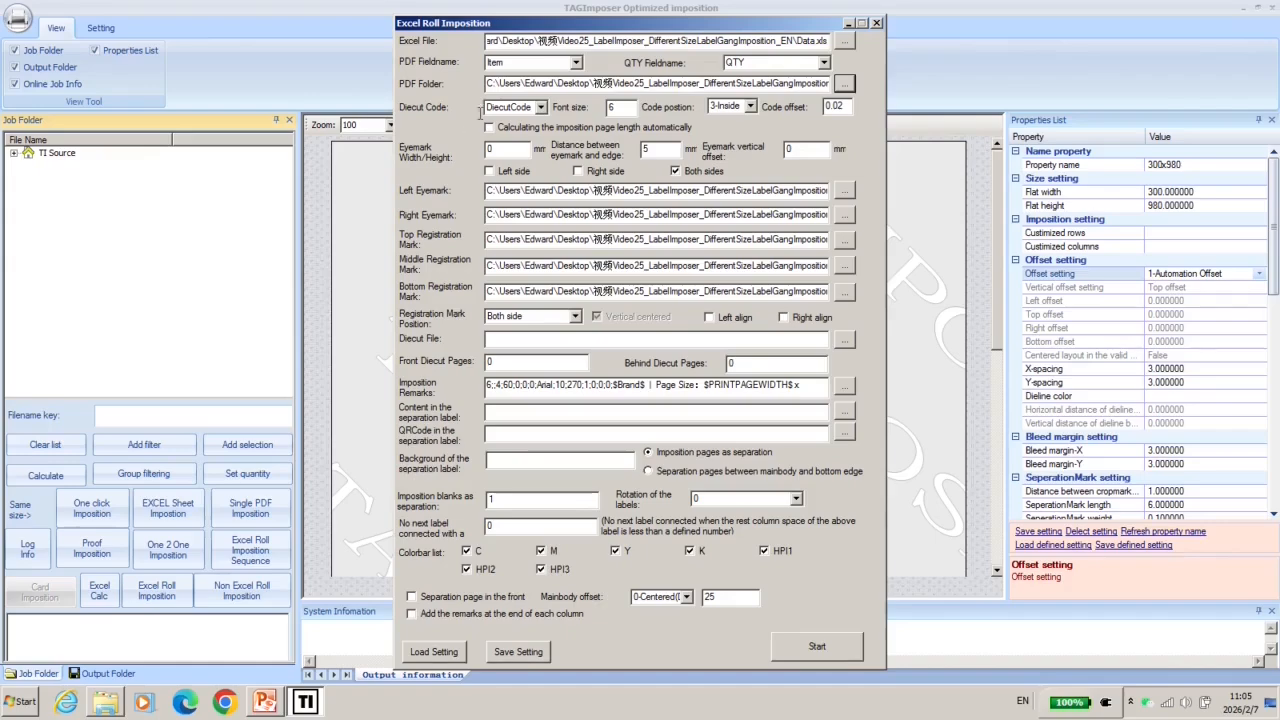
# - Review the diecut code field, font size and code offset, choosing 3-Inside as the code position
pyautogui.moveTo(487, 107); pyautogui.dragTo(538, 107)
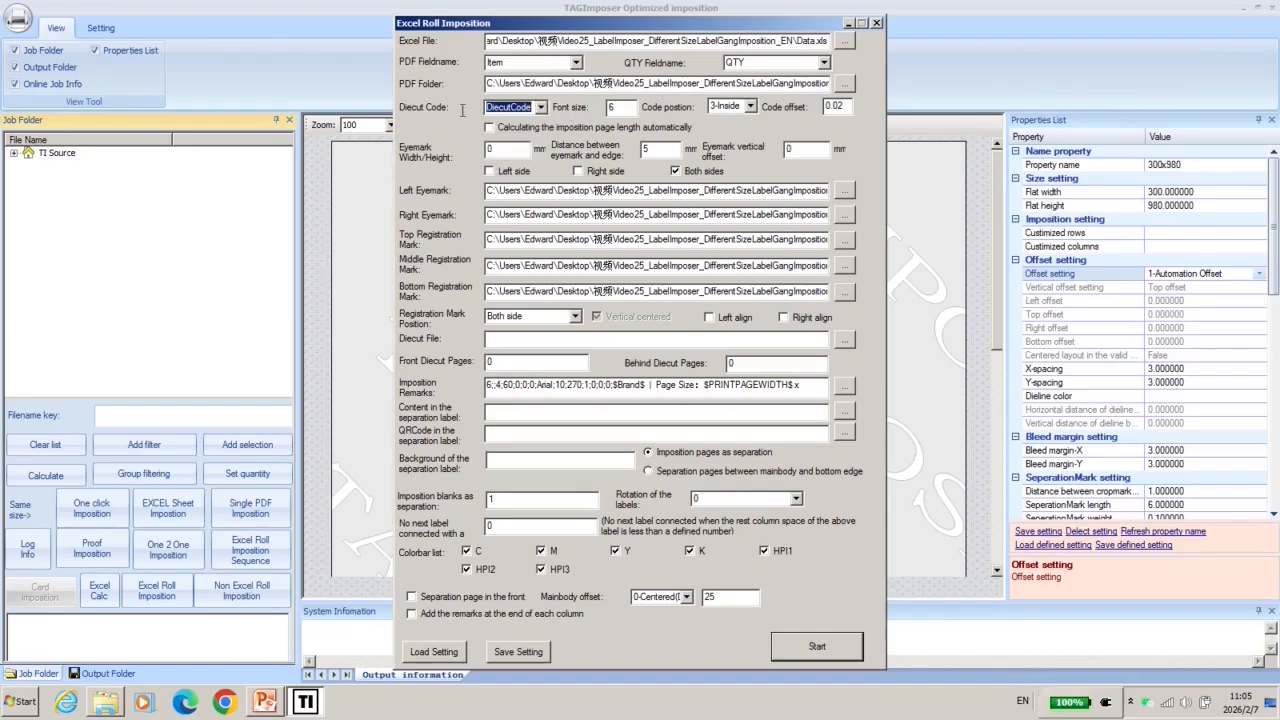
pyautogui.doubleClick(622, 108)
pyautogui.click(750, 107)
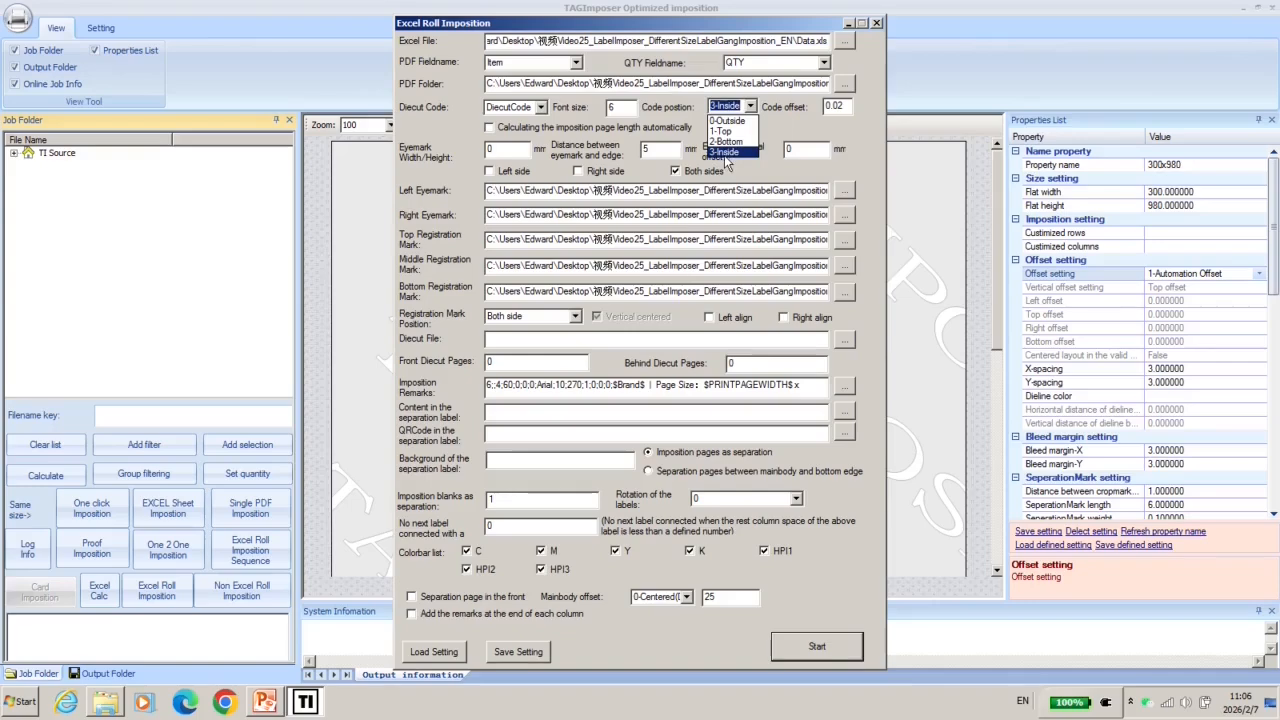
pyautogui.click(728, 154)
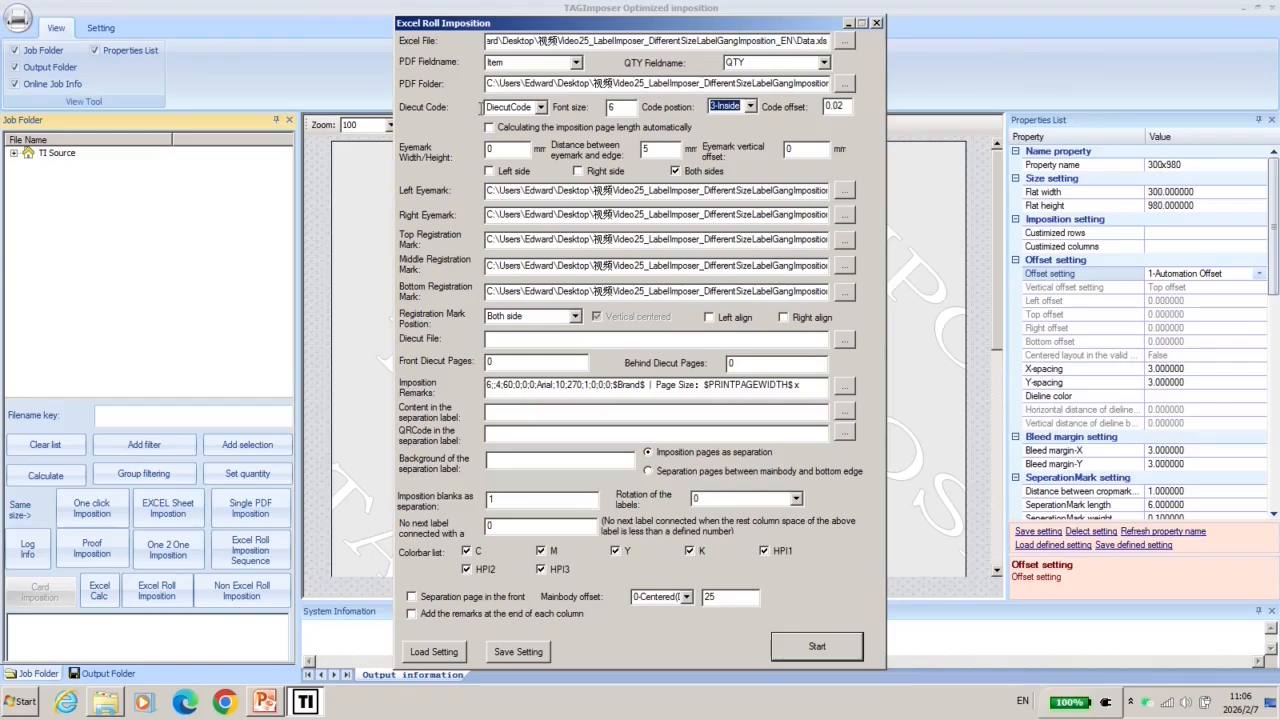
pyautogui.click(846, 107)
# - Check the eyemark size, edge distance and vertical offset, and the file paths of the left and right eyemarks
pyautogui.moveTo(624, 190); pyautogui.dragTo(826, 205)
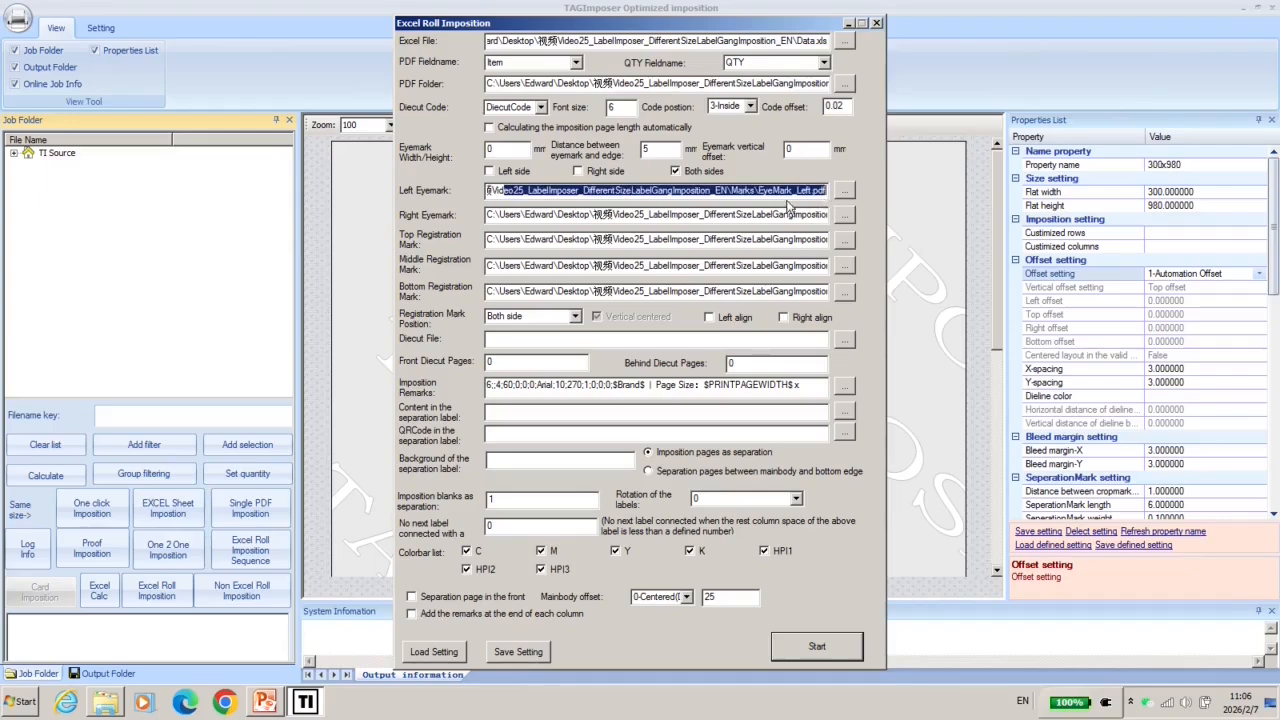
pyautogui.click(497, 149)
pyautogui.write('5')
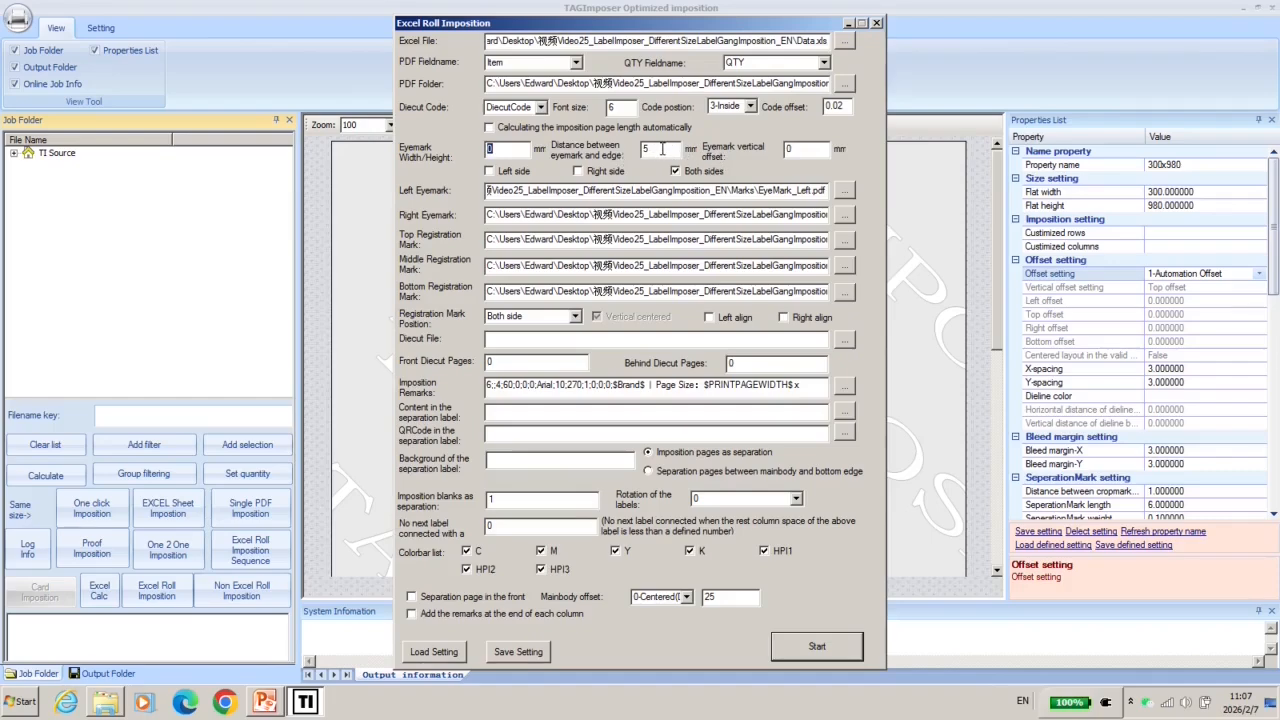
pyautogui.click(787, 149)
pyautogui.click(705, 193)
pyautogui.moveTo(705, 193); pyautogui.dragTo(862, 196)
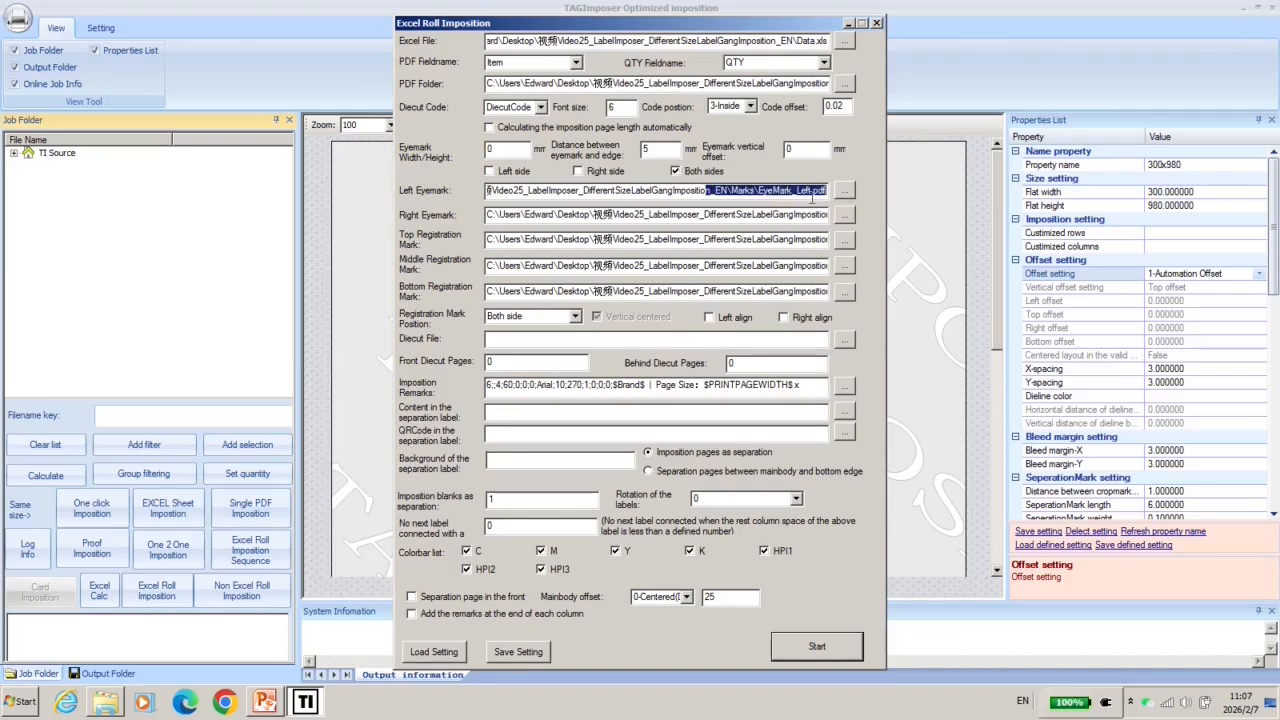
pyautogui.moveTo(781, 218); pyautogui.dragTo(898, 226)
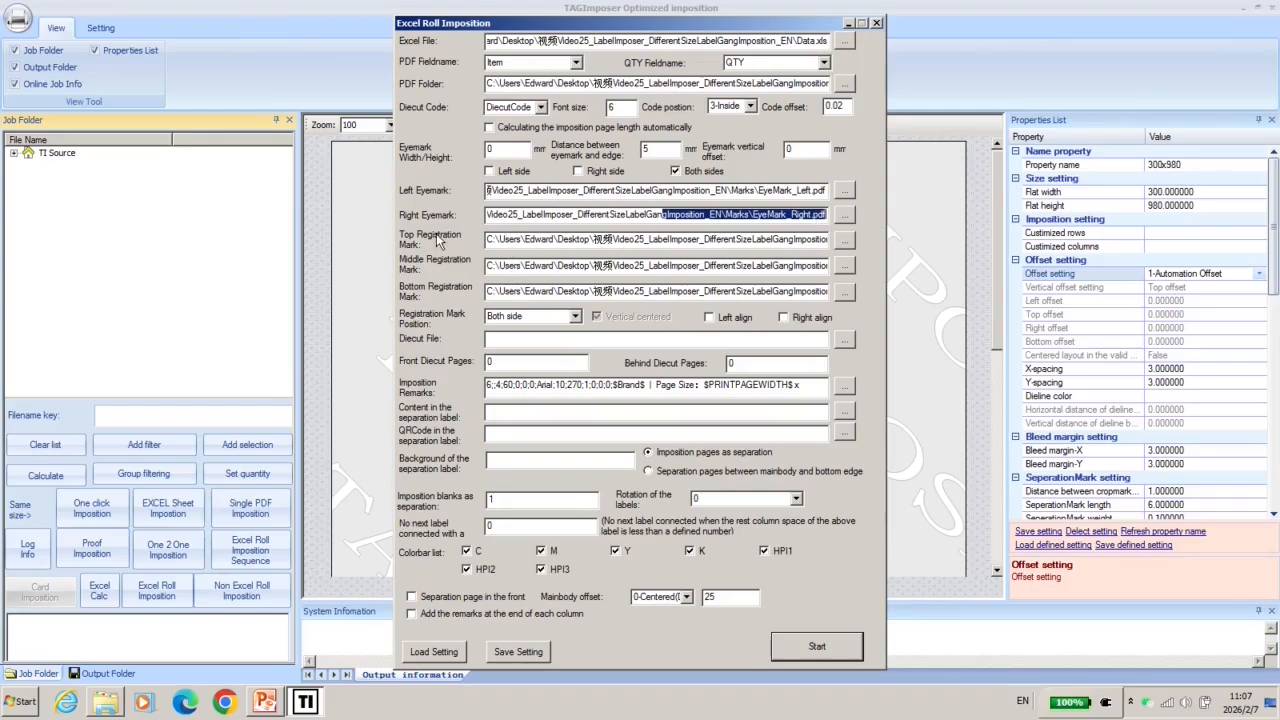
# - Check the file paths of the top, middle and bottom registration marks, and choose Both side as the registration mark position
pyautogui.moveTo(820, 245); pyautogui.dragTo(868, 249)
pyautogui.moveTo(801, 267); pyautogui.dragTo(868, 271)
pyautogui.moveTo(774, 293); pyautogui.dragTo(867, 297)
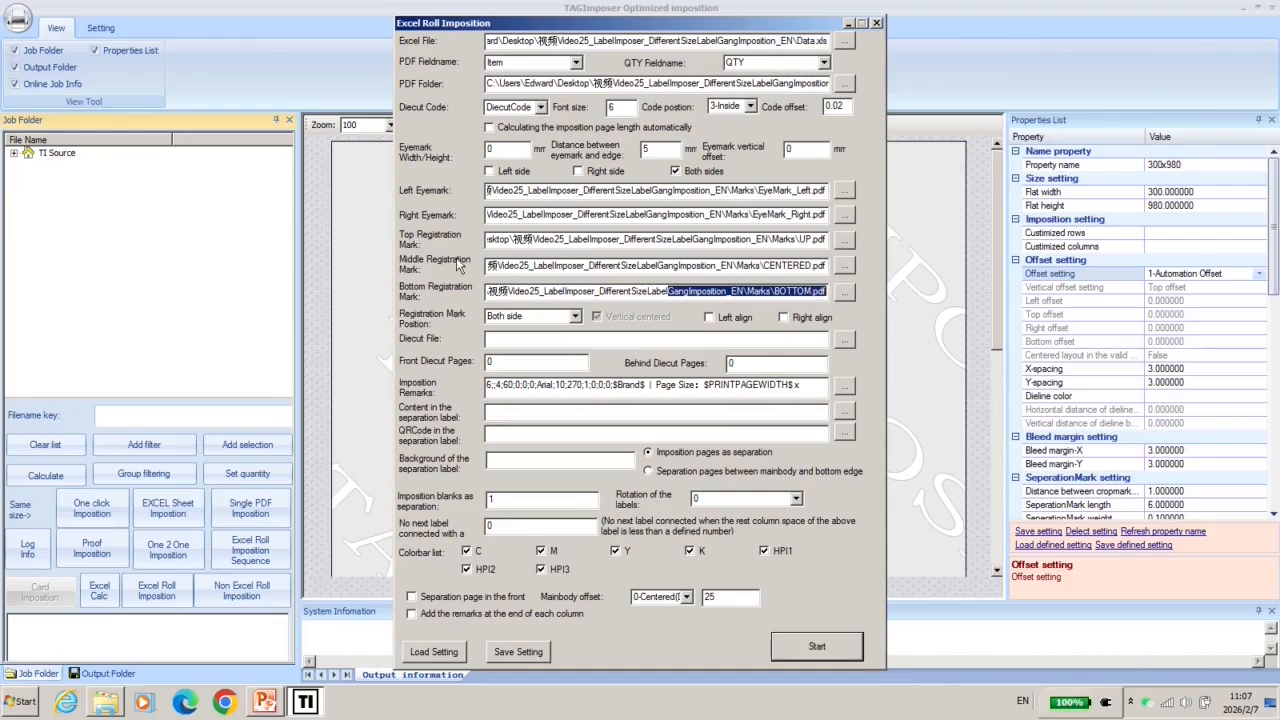
pyautogui.click(576, 317)
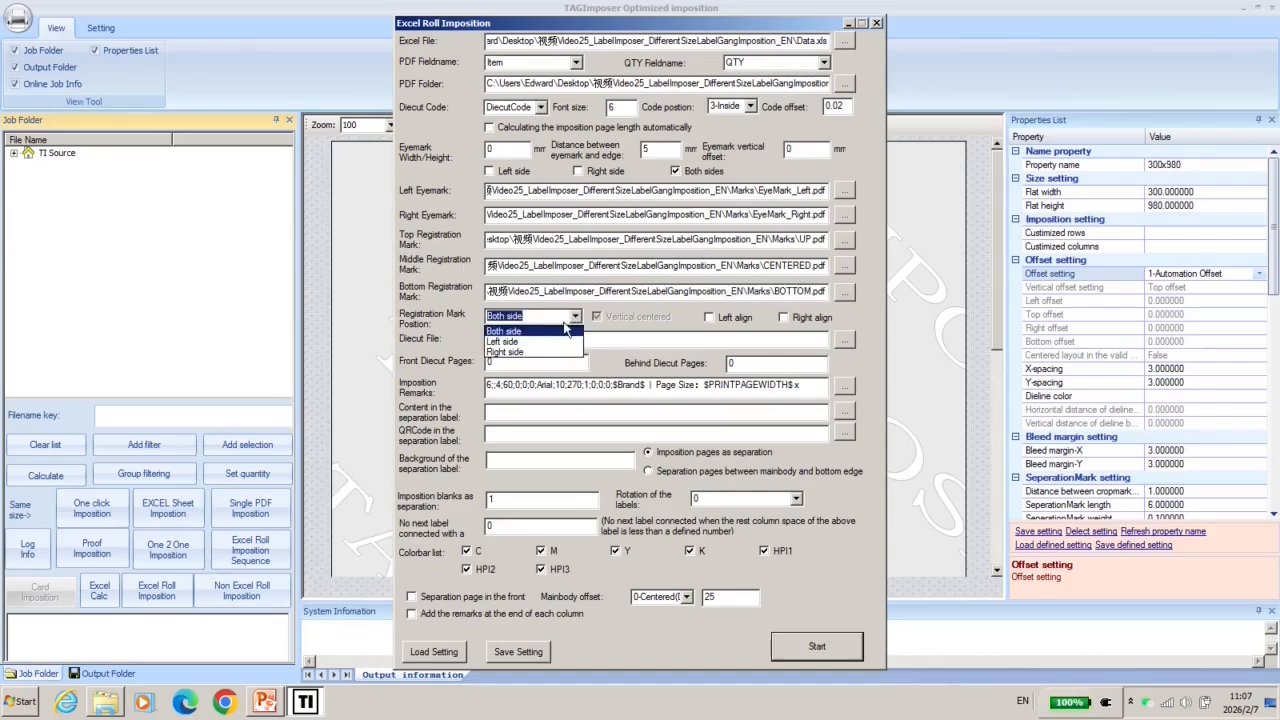
pyautogui.click(513, 332)
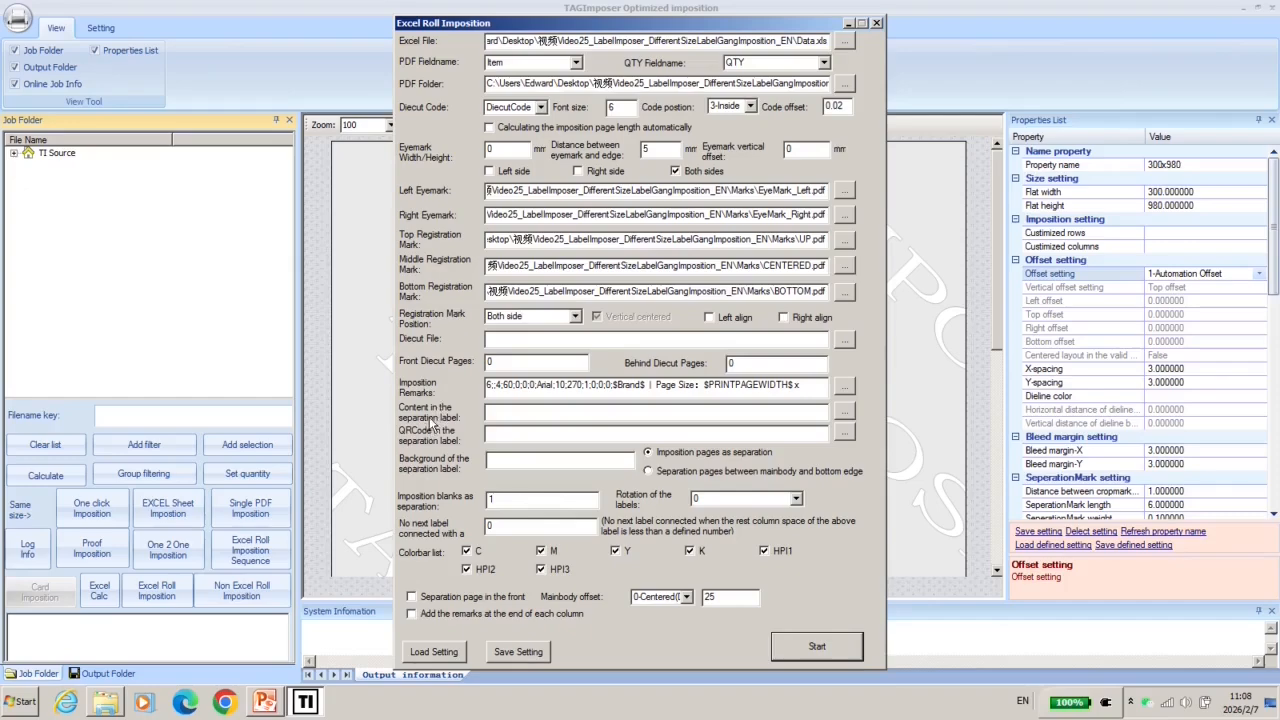
# - Open the imposition remark settings and look through the available remark types
pyautogui.click(845, 390)
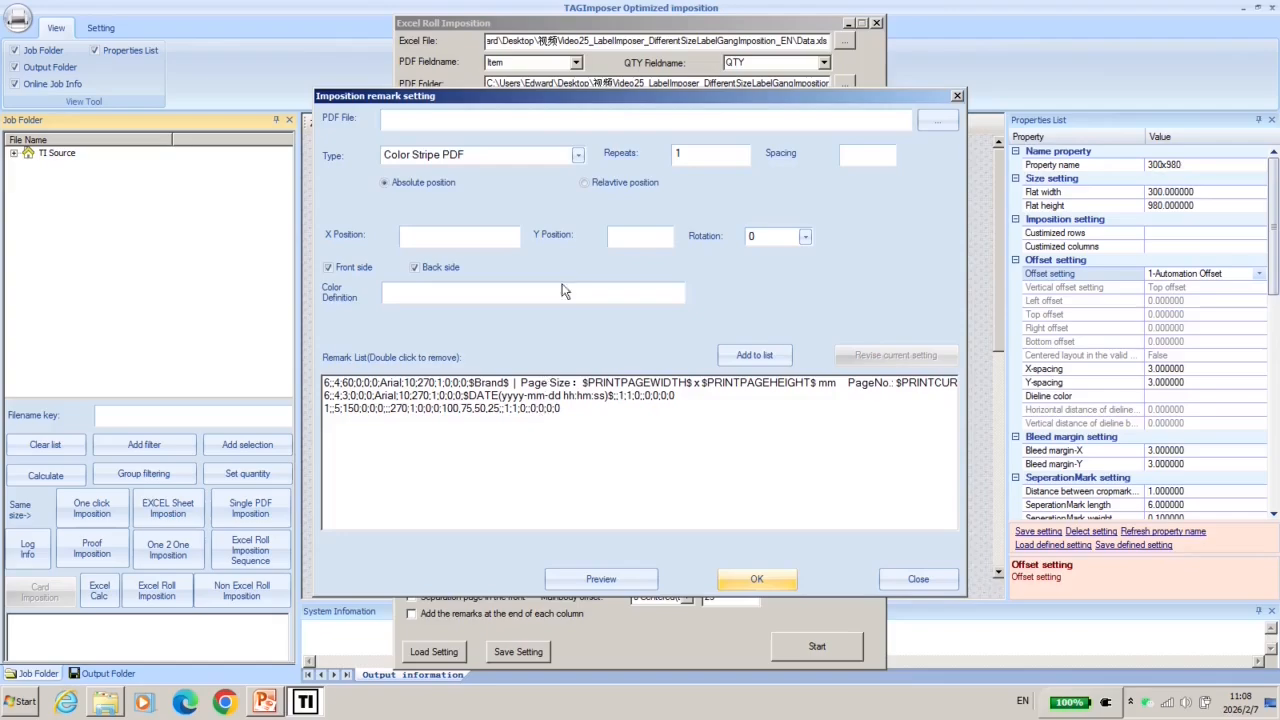
pyautogui.click(578, 155)
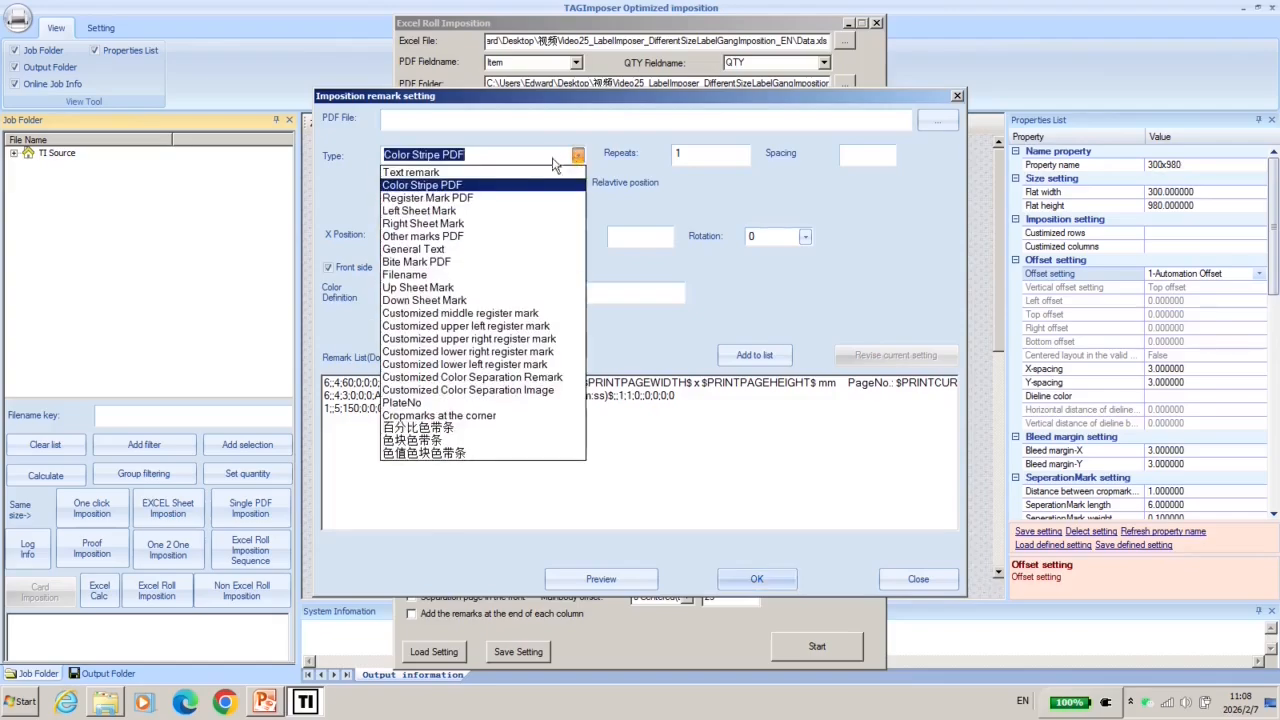
pyautogui.click(605, 387)
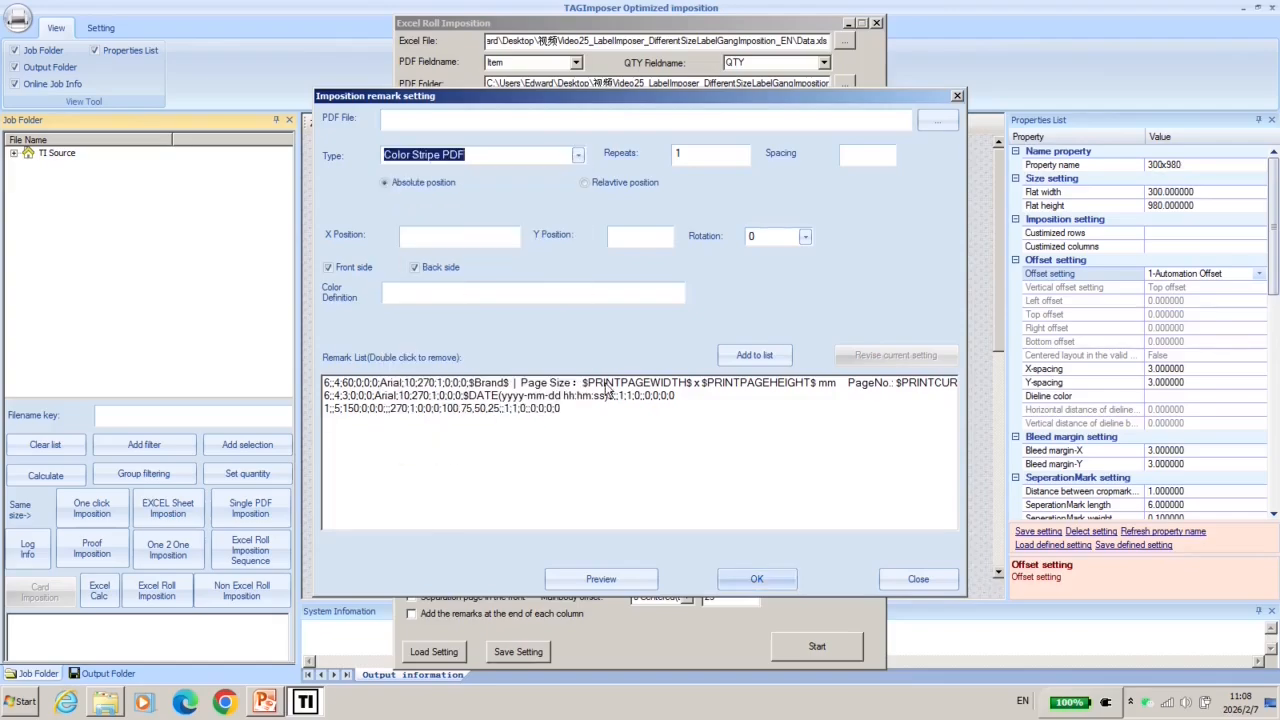
# - Examine the text expression of the brand and page size remark, including its page width, page height and page number fields
pyautogui.click(503, 386)
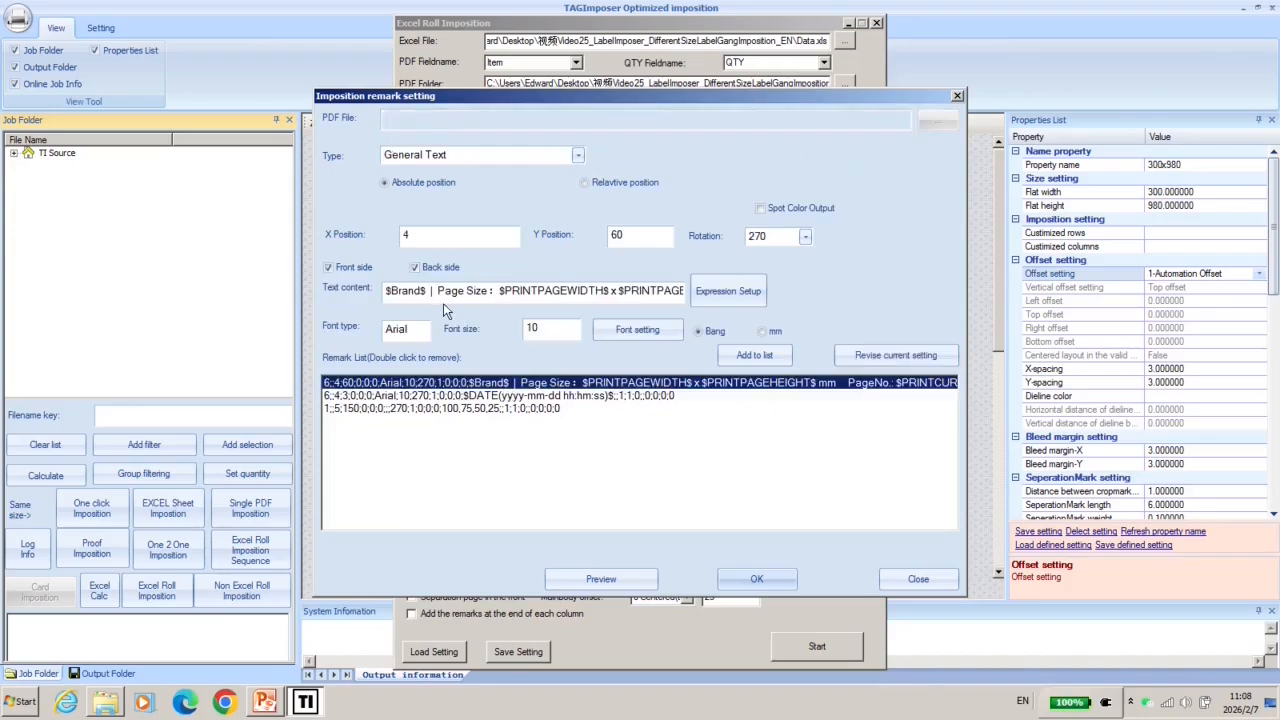
pyautogui.moveTo(476, 294); pyautogui.dragTo(732, 298)
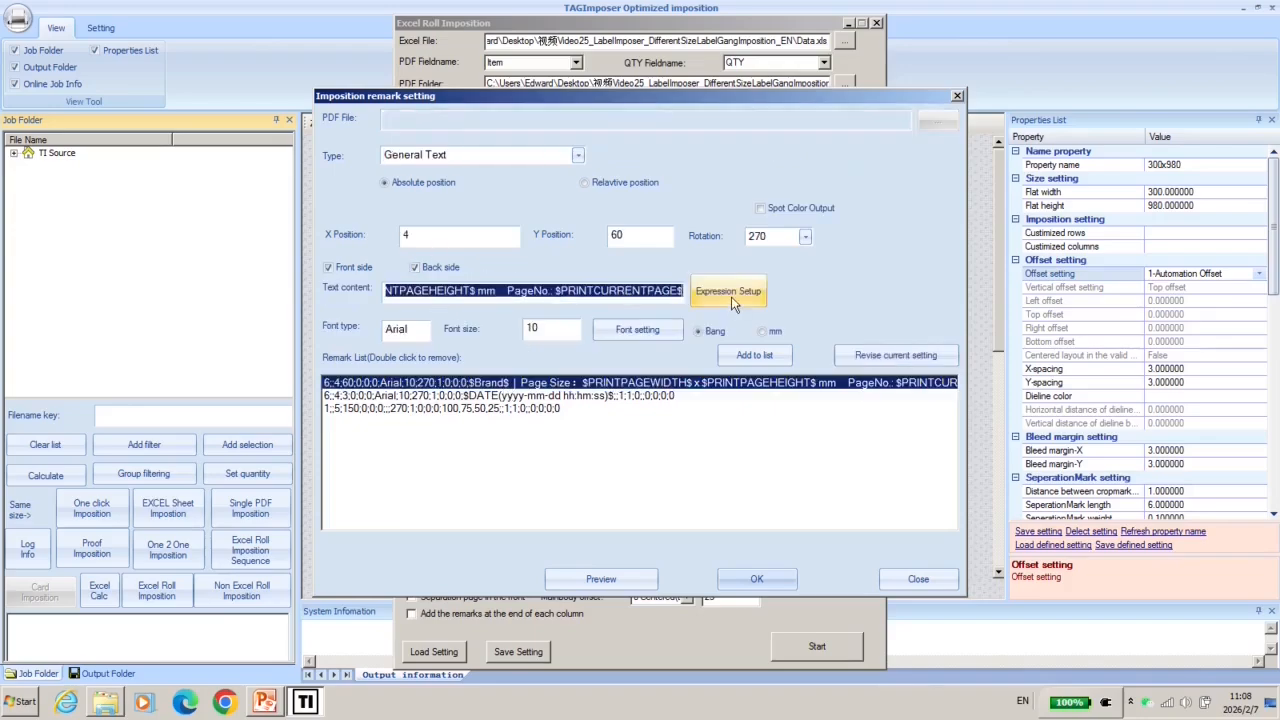
pyautogui.click(732, 298)
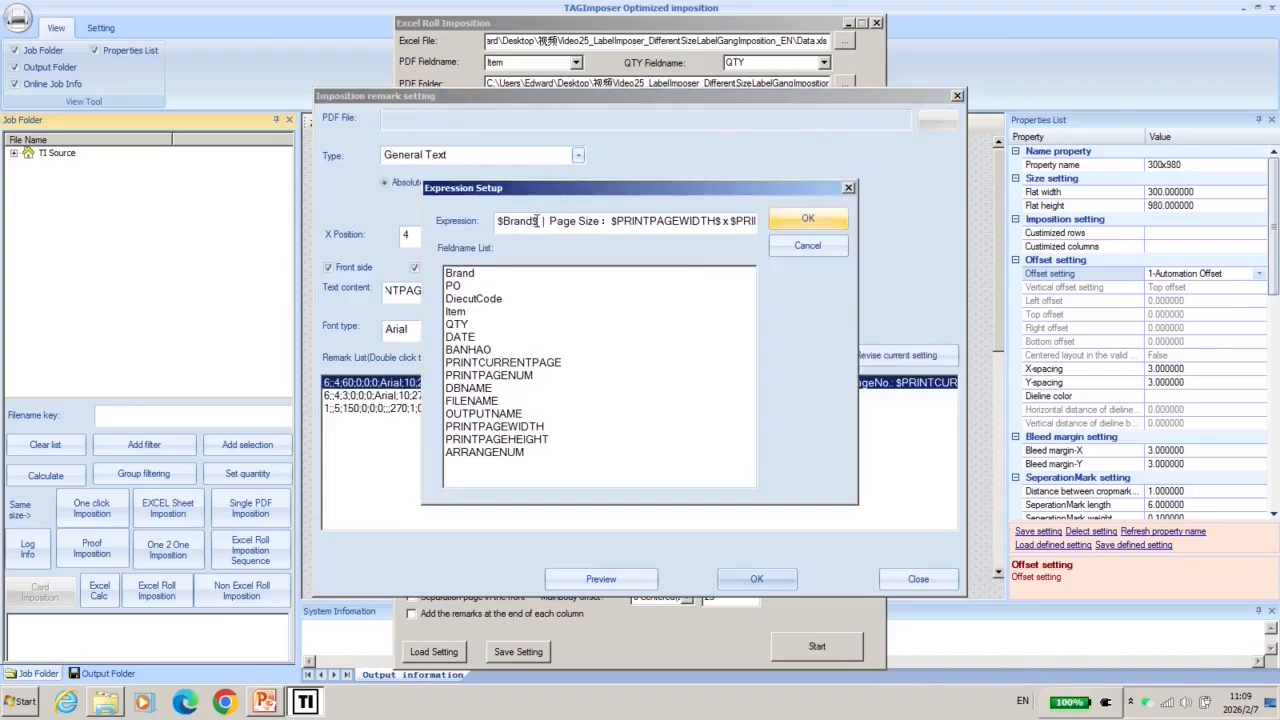
pyautogui.moveTo(549, 221); pyautogui.dragTo(690, 221)
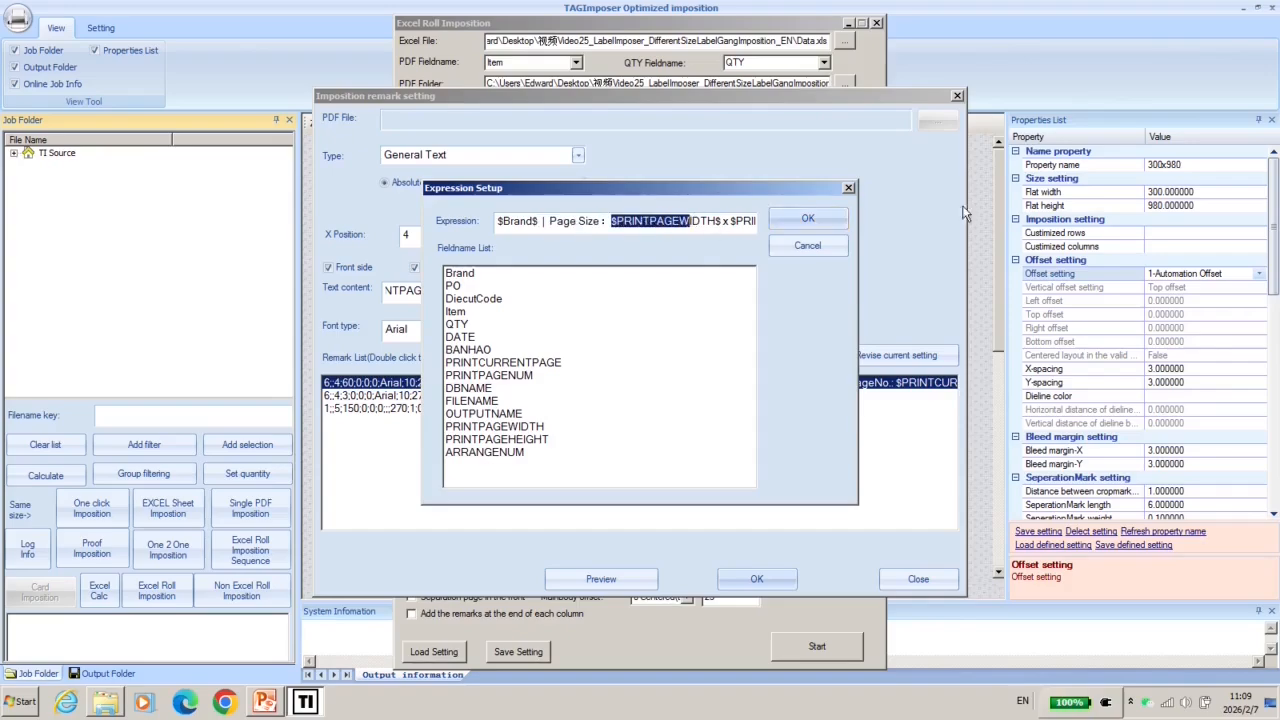
pyautogui.click(706, 220)
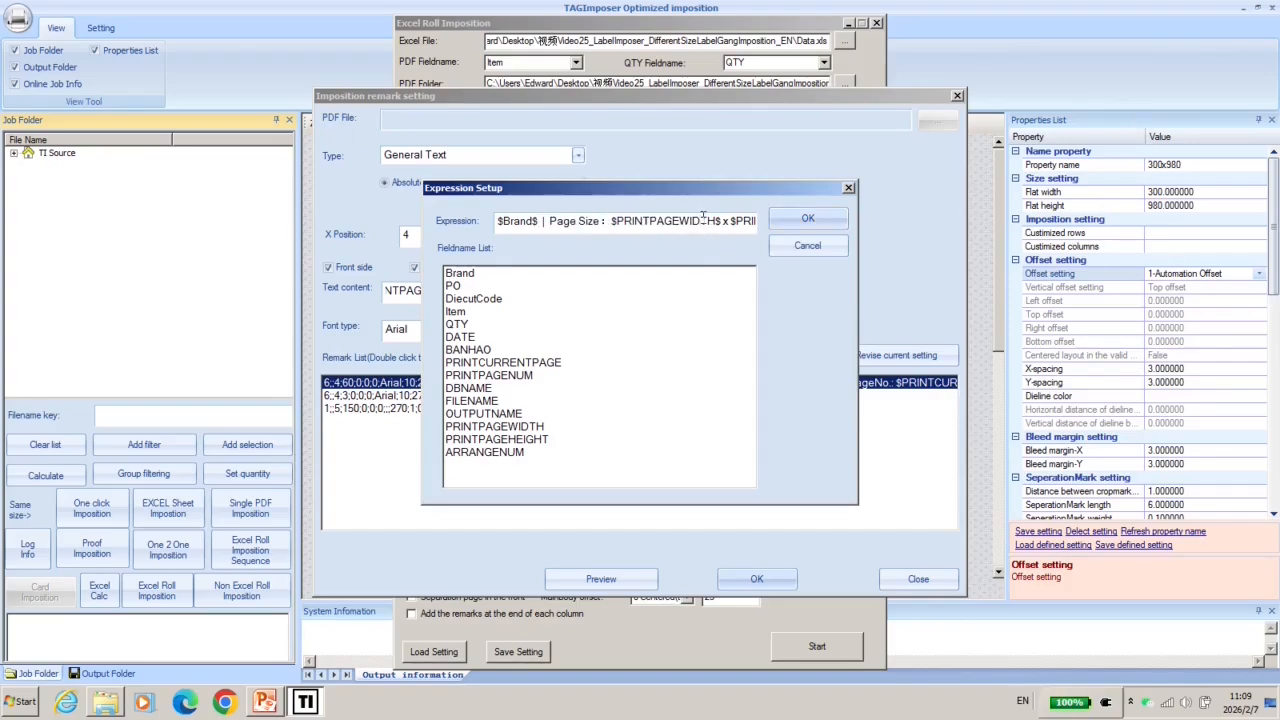
pyautogui.moveTo(721, 220); pyautogui.dragTo(775, 221)
pyautogui.click(632, 223)
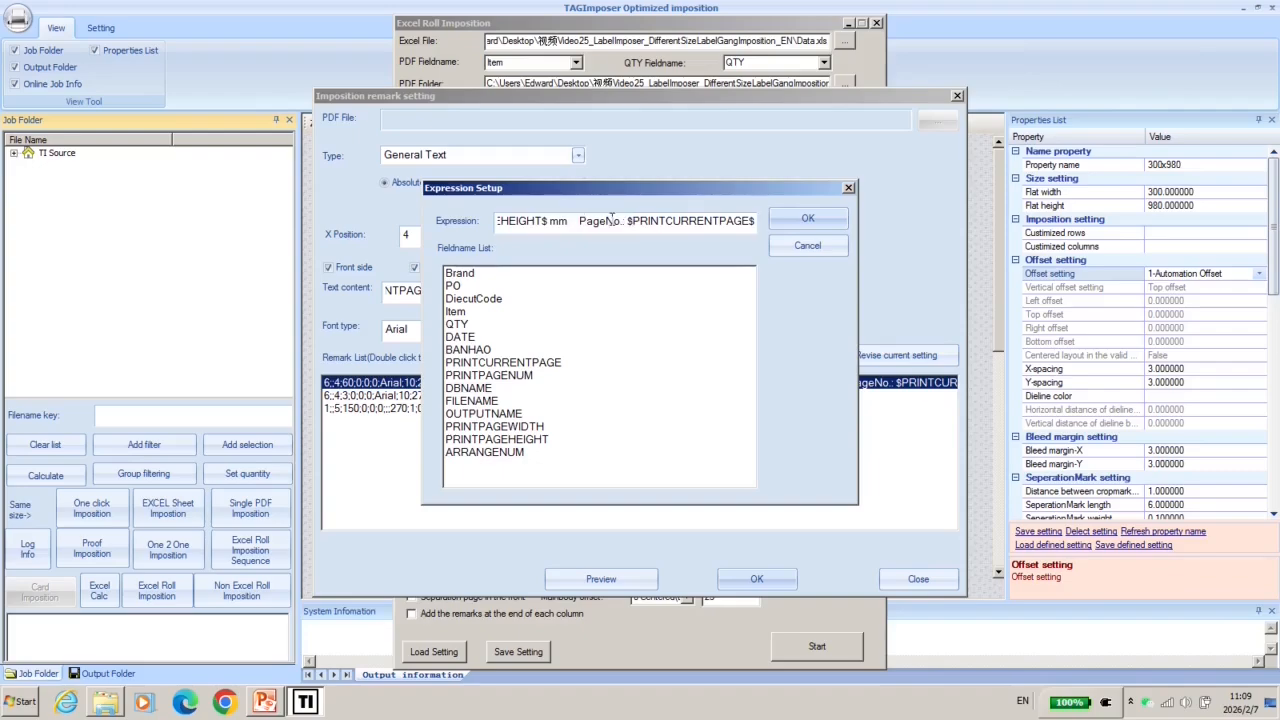
pyautogui.press('Return')
# - Review the expression of the date remark and leave it without changes
pyautogui.click(565, 396)
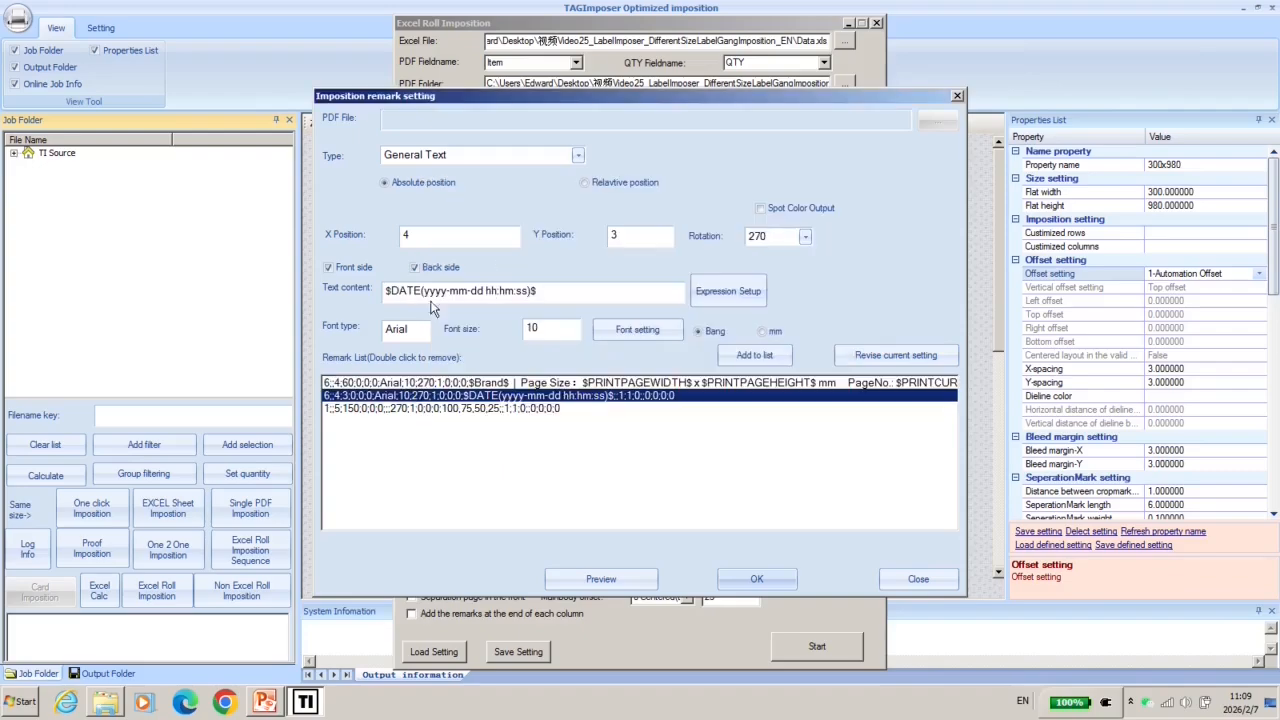
pyautogui.doubleClick(561, 297)
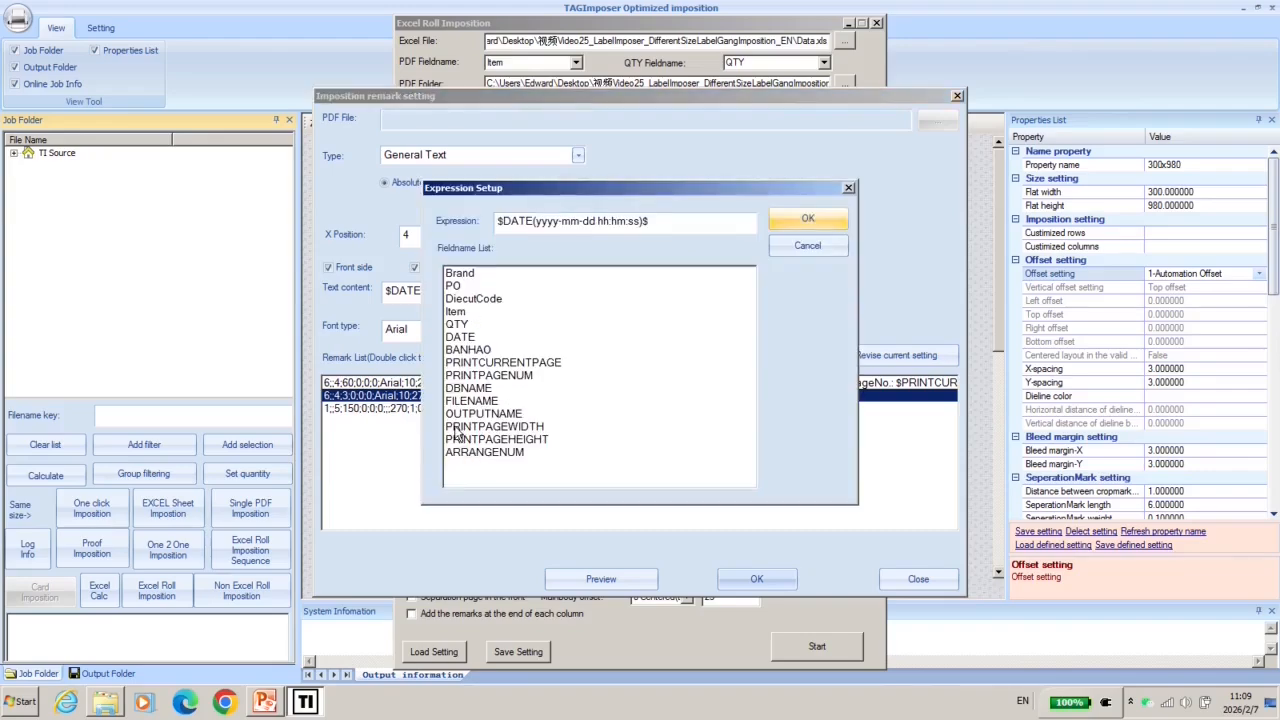
pyautogui.click(808, 245)
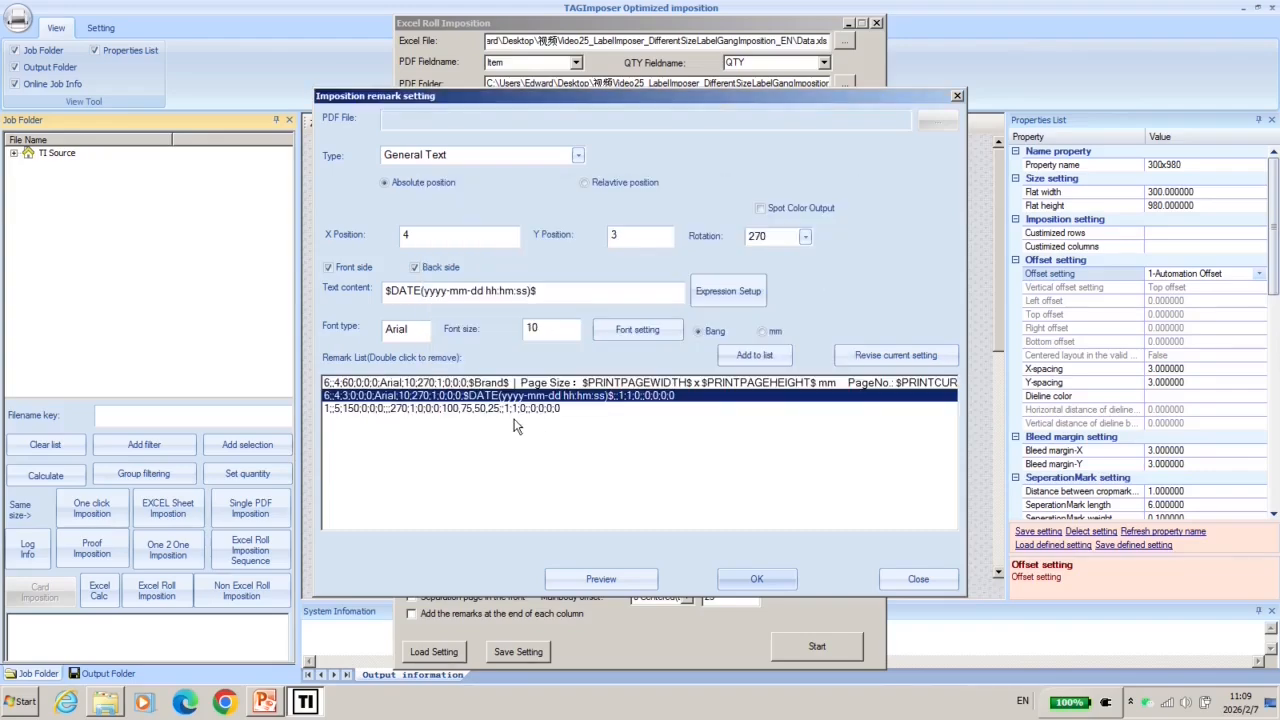
# - Review the Color Stripe PDF remark's color definition and accept the remark settings
pyautogui.click(516, 408)
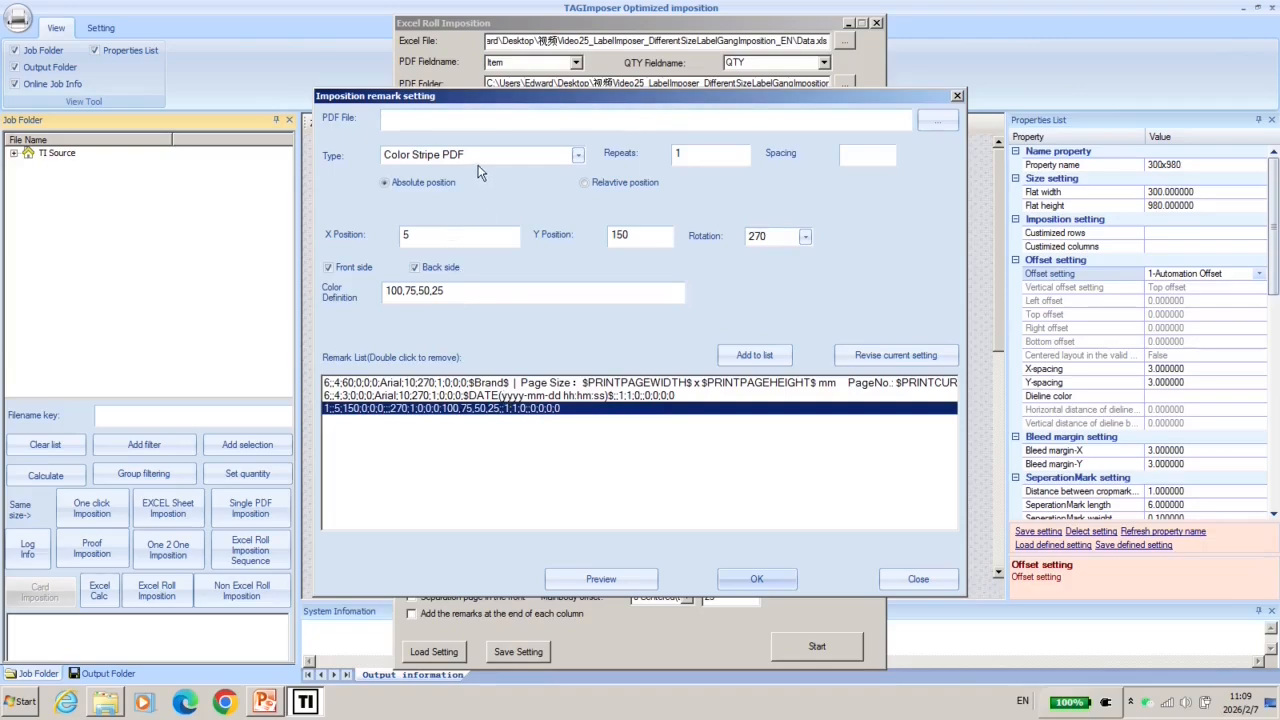
pyautogui.doubleClick(400, 290)
pyautogui.click(760, 578)
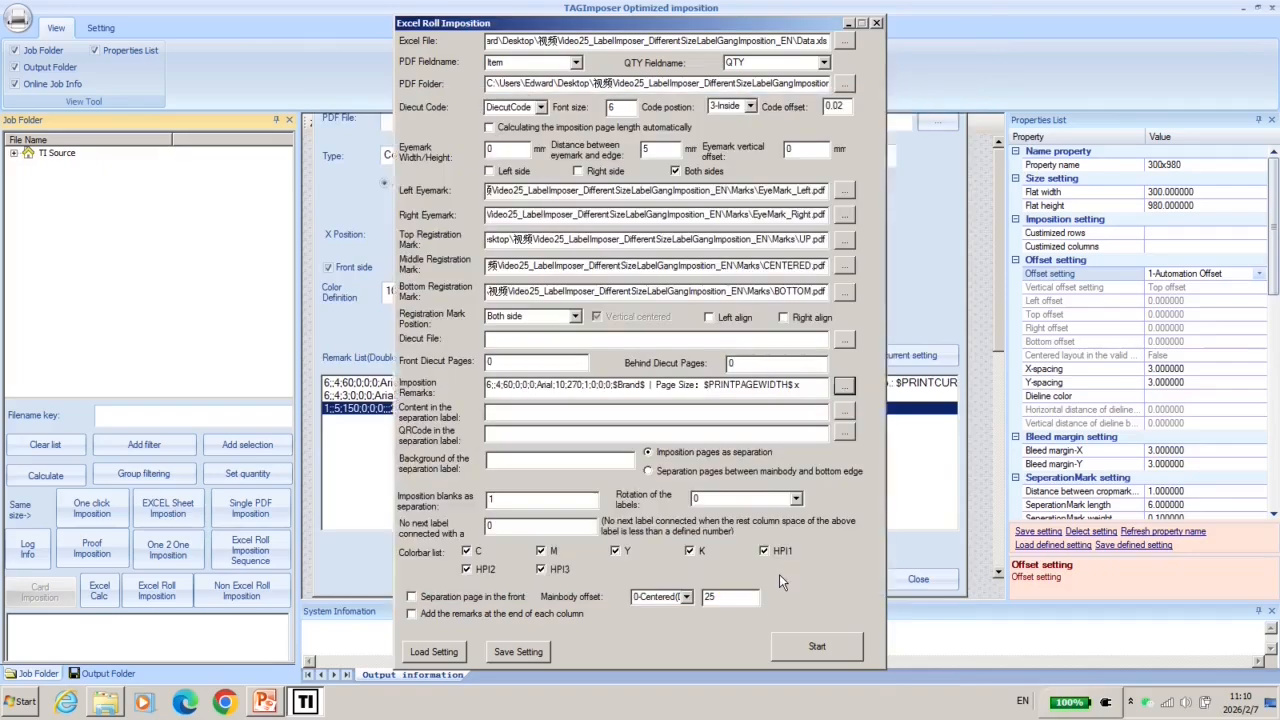
pyautogui.click(498, 385)
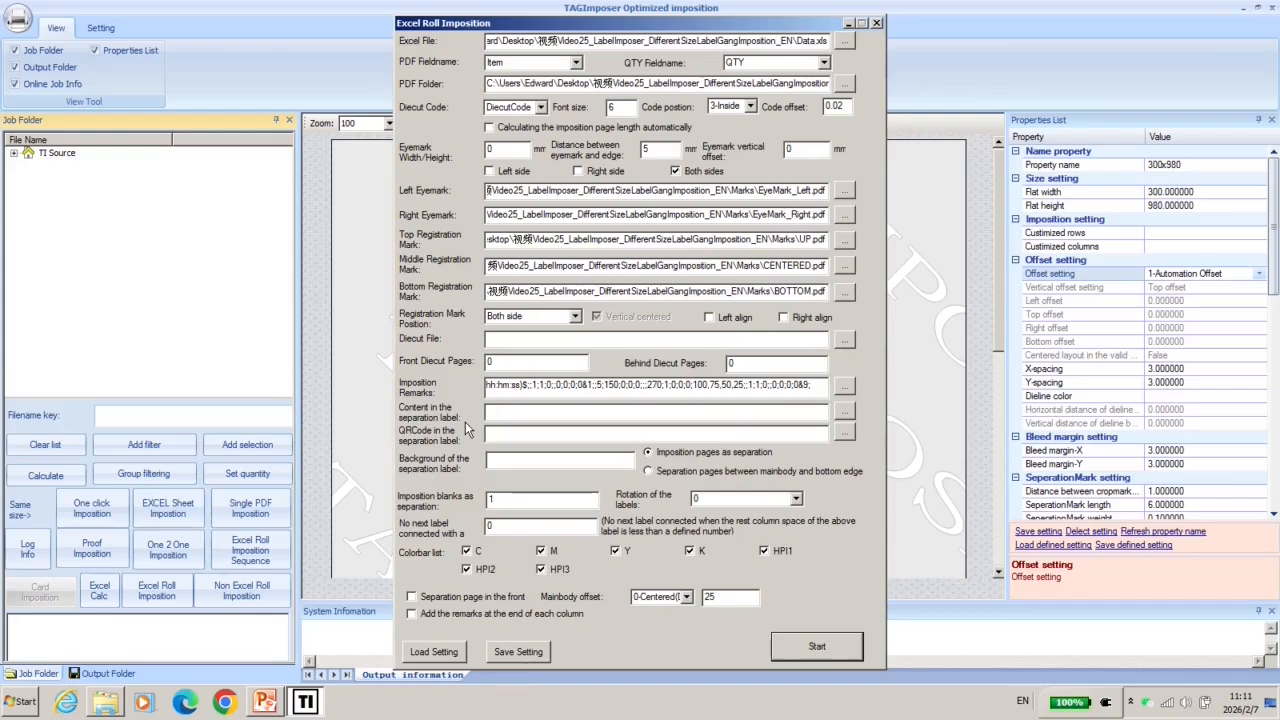
# - Check the separation label background and imposition blanks settings, keeping 0-Centered as the mainbody offset
pyautogui.click(607, 459)
pyautogui.moveTo(499, 503); pyautogui.dragTo(461, 532)
pyautogui.click(684, 598)
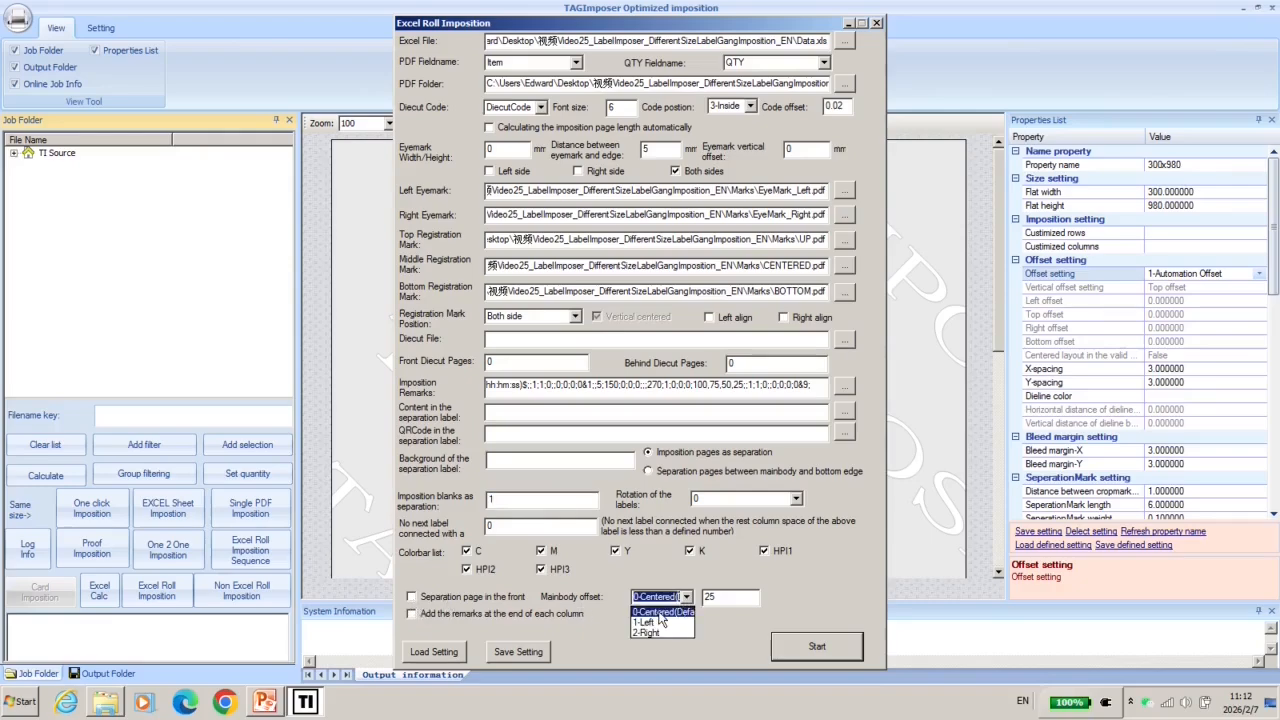
pyautogui.click(659, 611)
# - Try 1-Left as the mainbody offset, check its distance value, and restore the 0-Centered option
pyautogui.click(688, 598)
pyautogui.click(652, 622)
pyautogui.press('Tab')
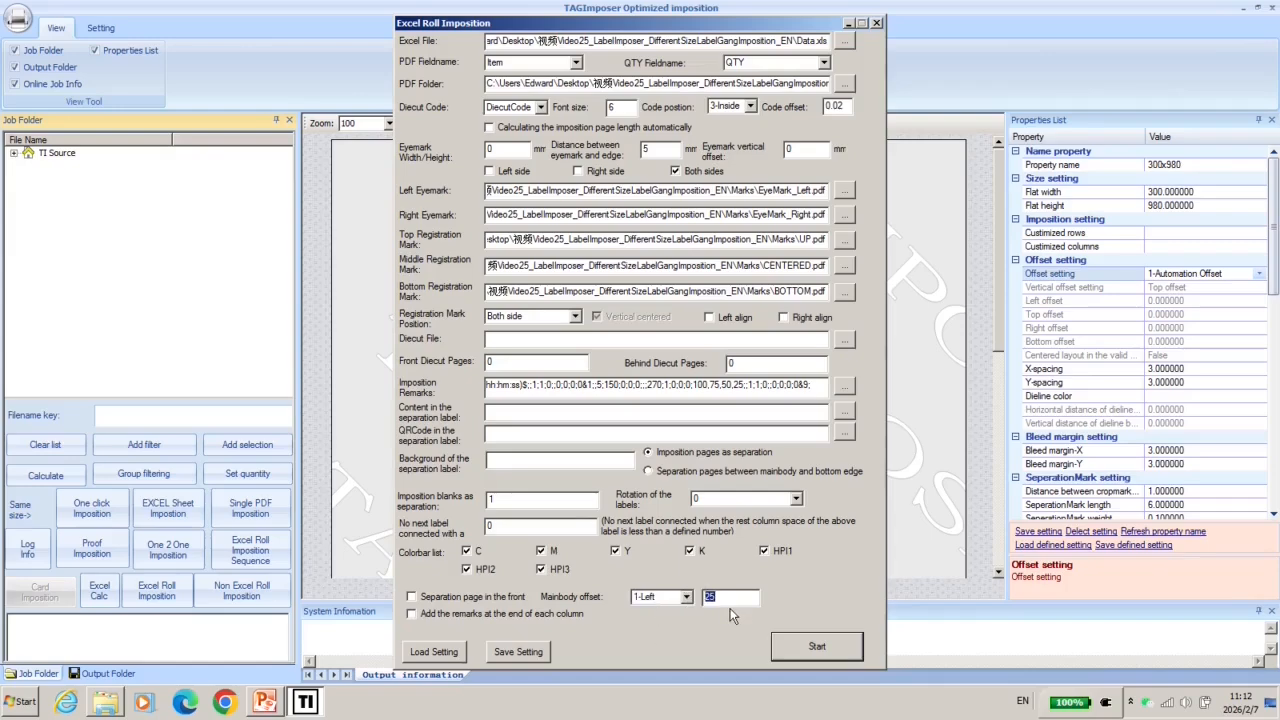
pyautogui.click(690, 606)
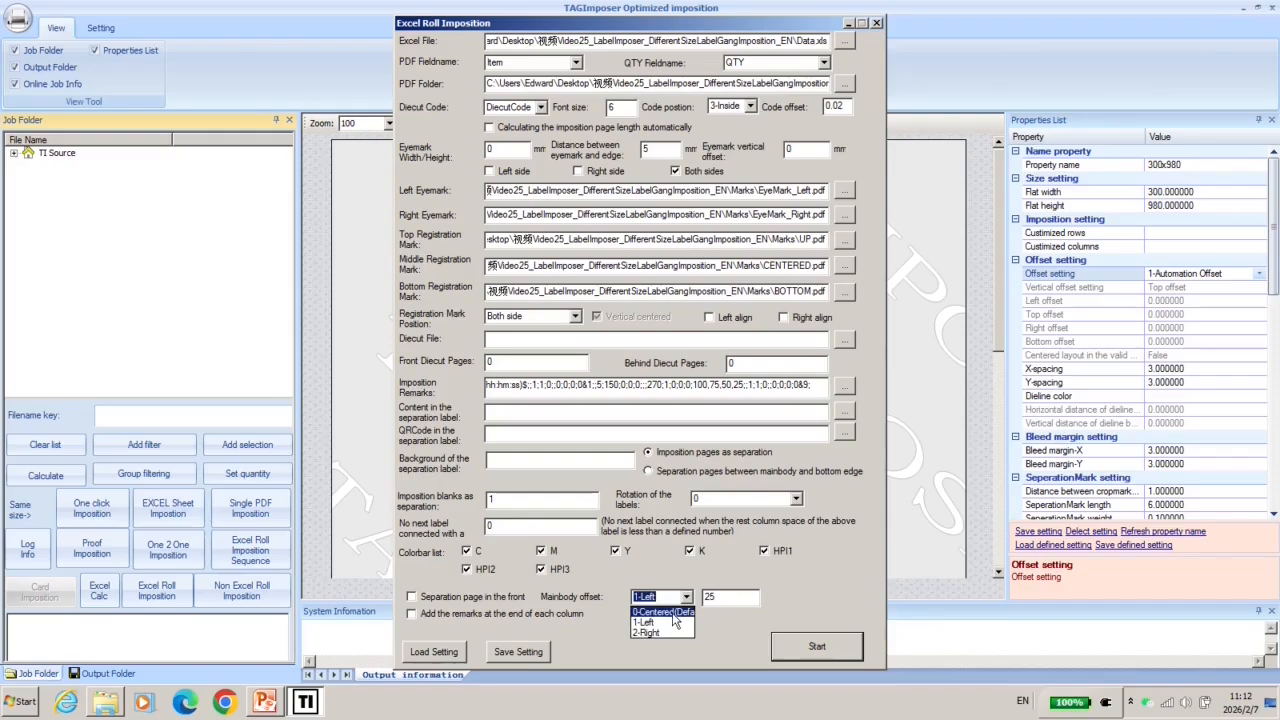
pyautogui.click(676, 610)
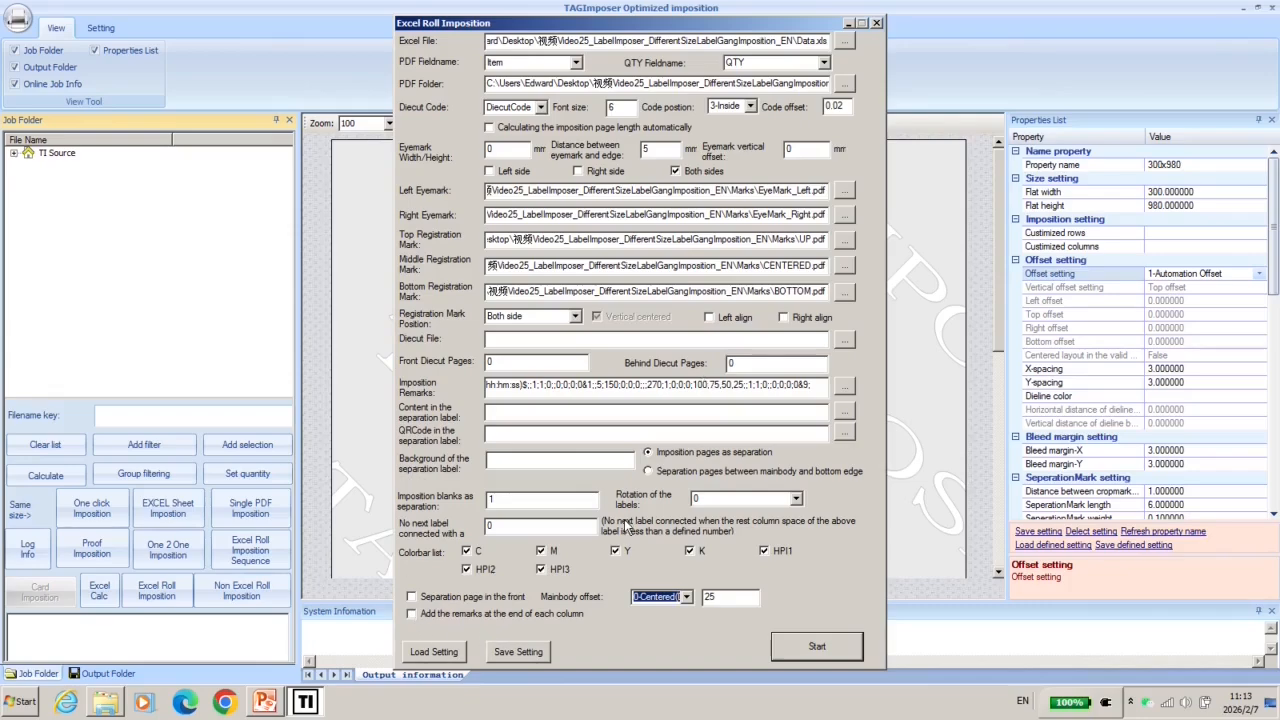
# - Save the roll imposition settings over the existing Config_ExcelRoll_Hor.ini file
pyautogui.click(520, 656)
pyautogui.click(506, 360)
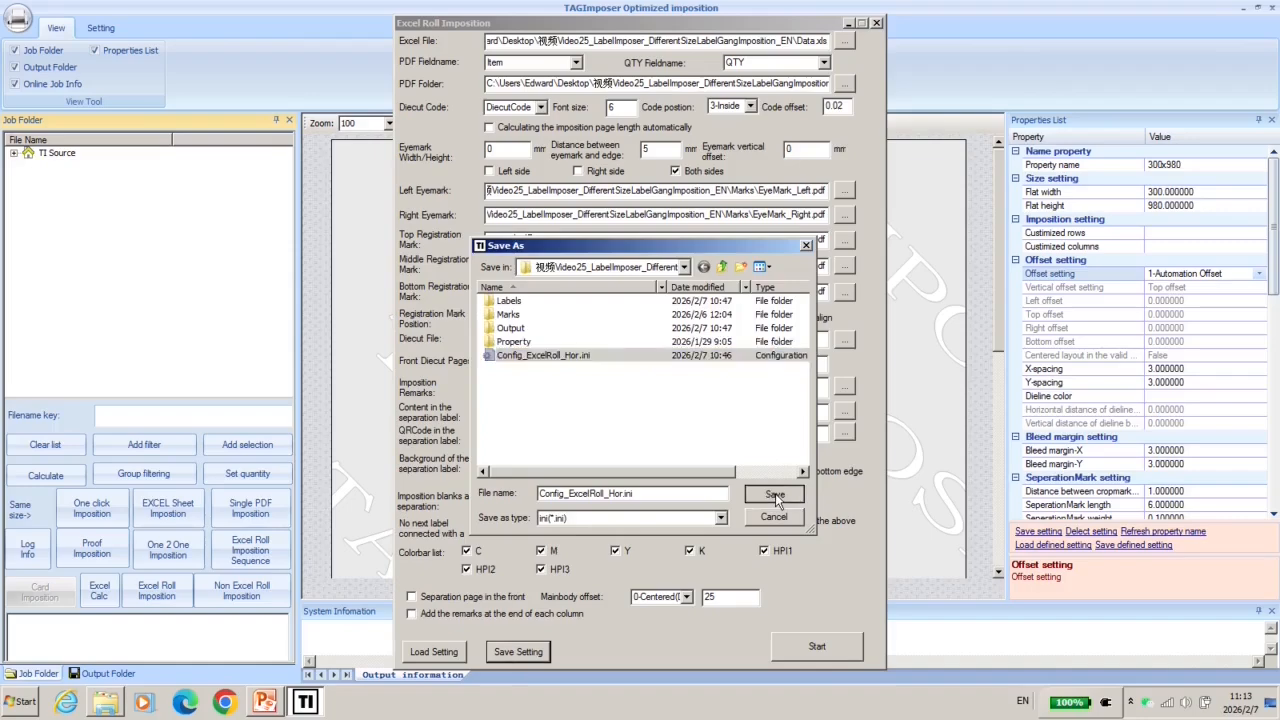
pyautogui.click(775, 493)
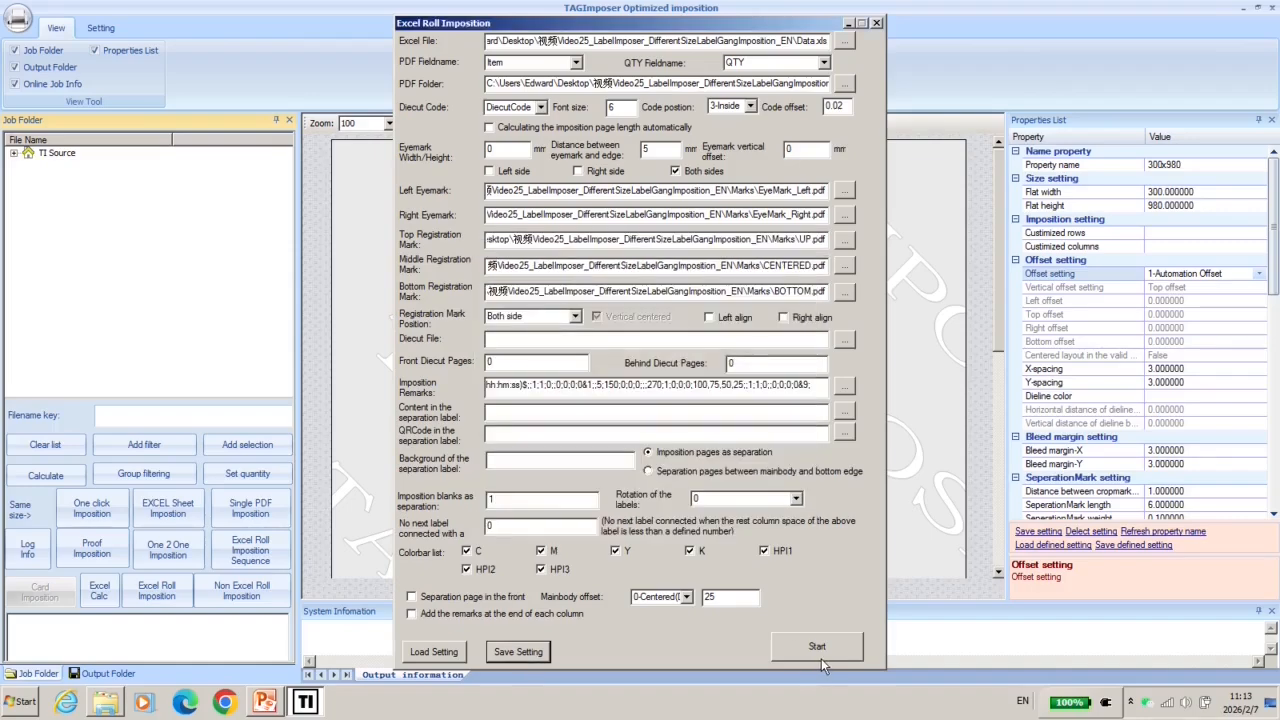
# - Run the Excel roll imposition and open the output Sample.pdf from the desktop in Adobe Acrobat
pyautogui.click(817, 649)
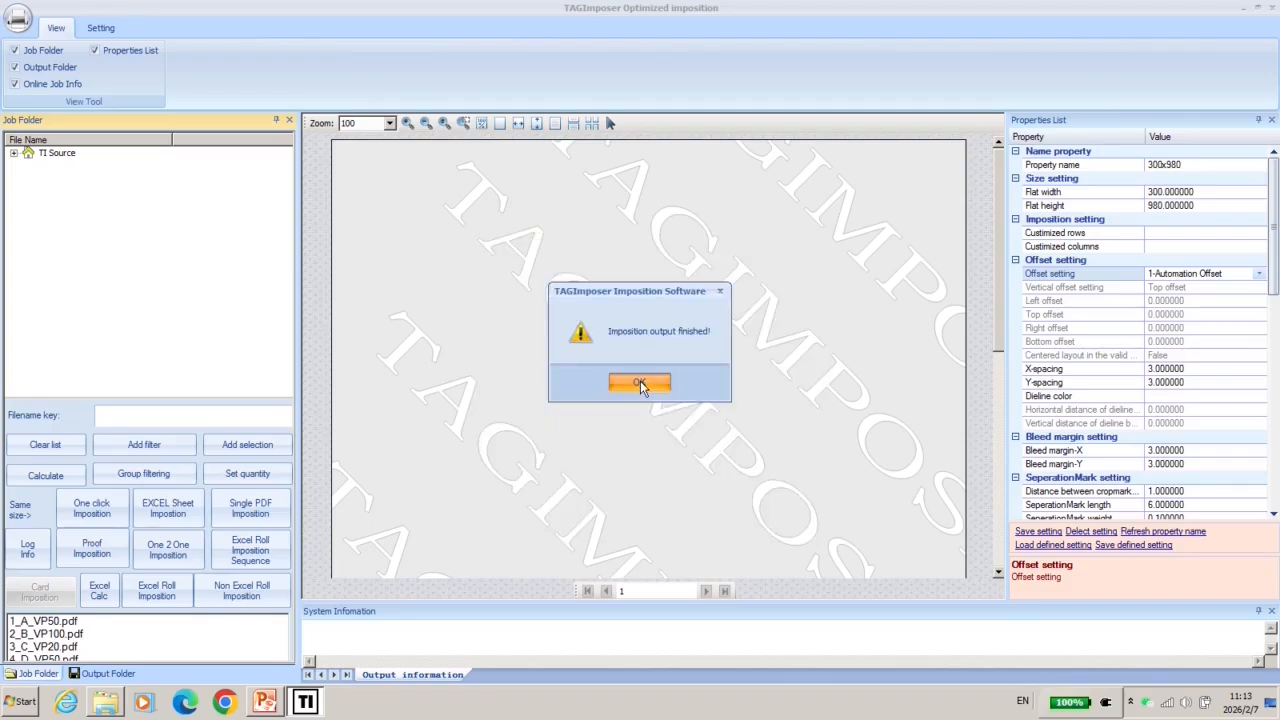
pyautogui.click(648, 381)
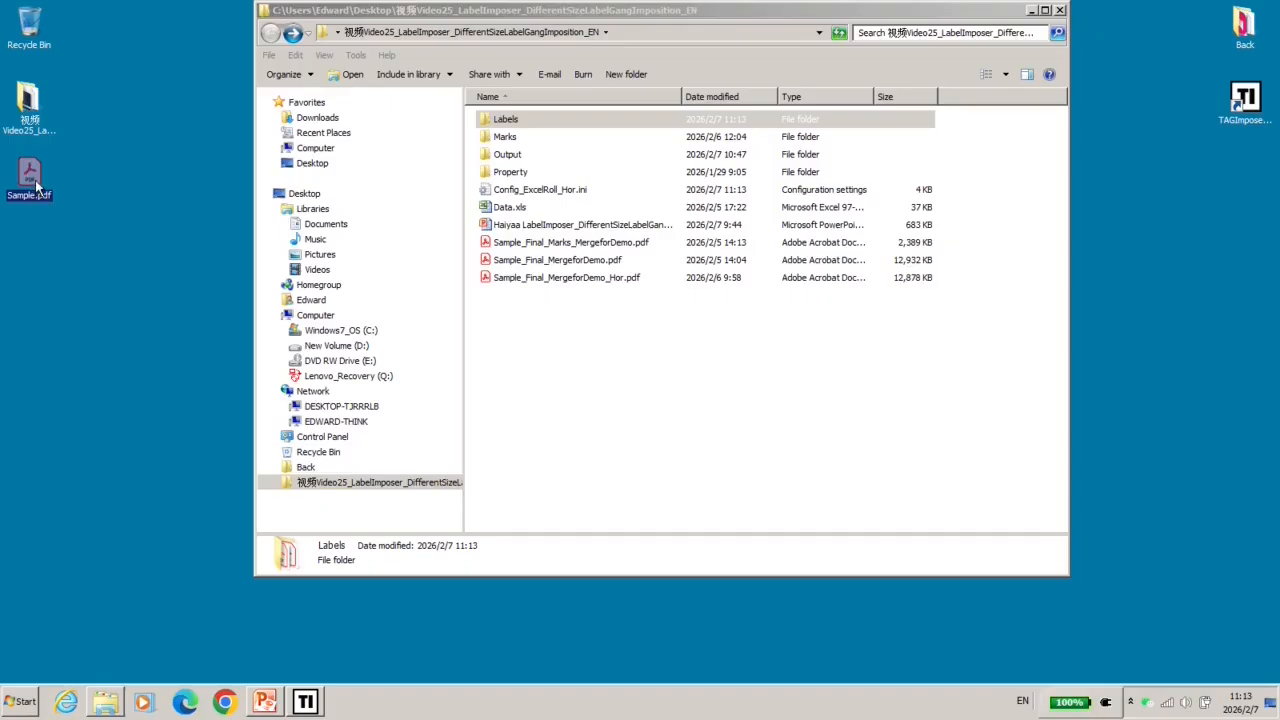
pyautogui.doubleClick(30, 176)
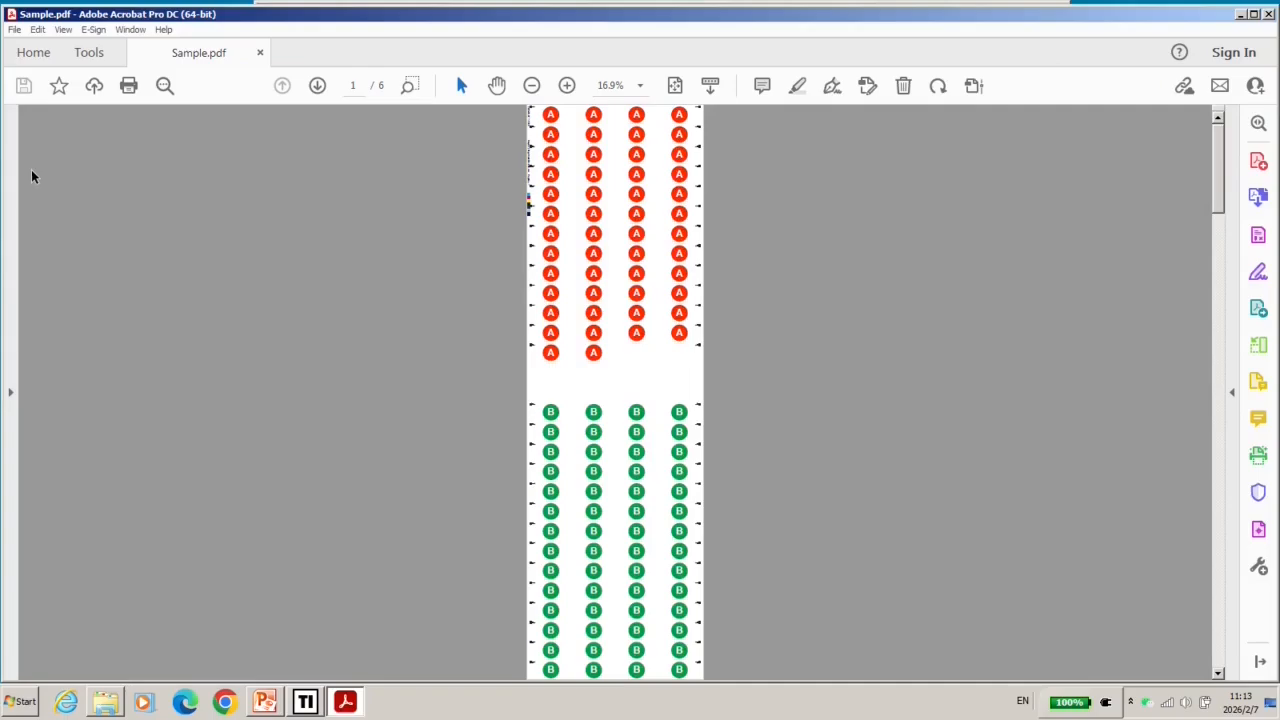
# - Inspect the diecut code beside the eyemark on the first page of Sample.pdf, and browse the imposed pages at full-page view
pyautogui.click(408, 86)
pyautogui.moveTo(484, 116); pyautogui.dragTo(784, 222)
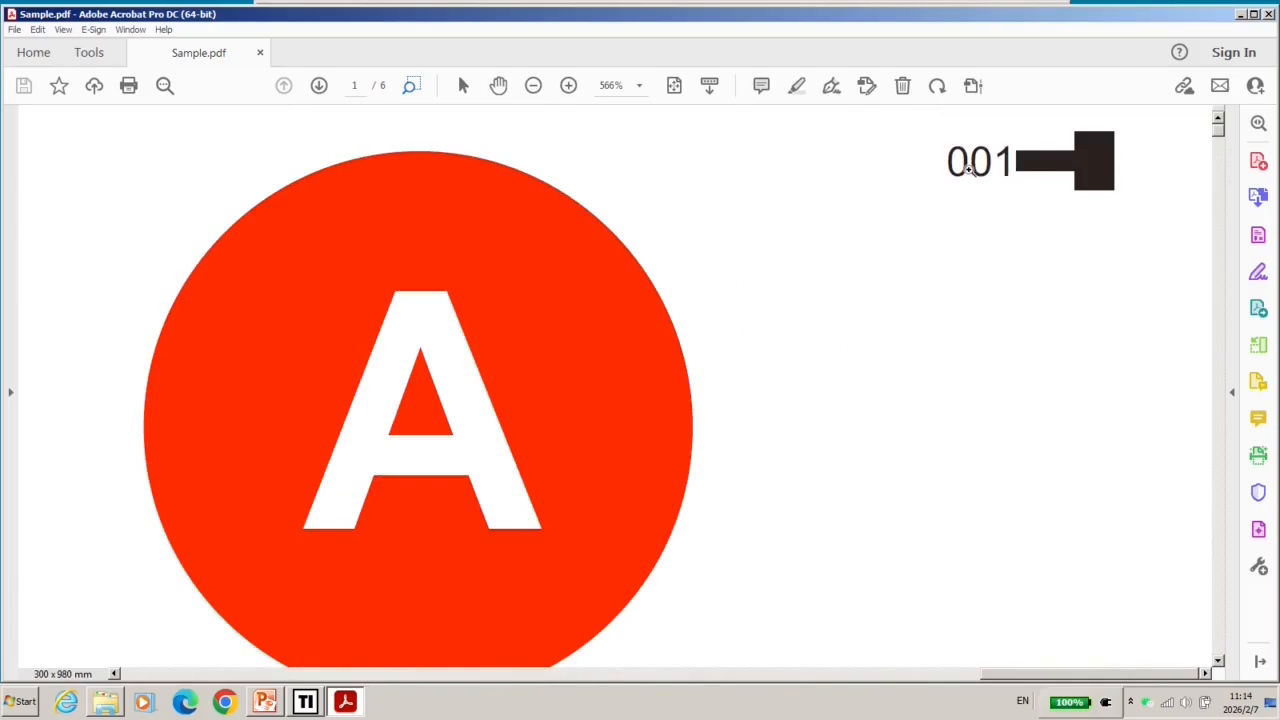
pyautogui.click(674, 86)
pyautogui.scroll(-2, 592, 516)
pyautogui.scroll(1, 592, 516)
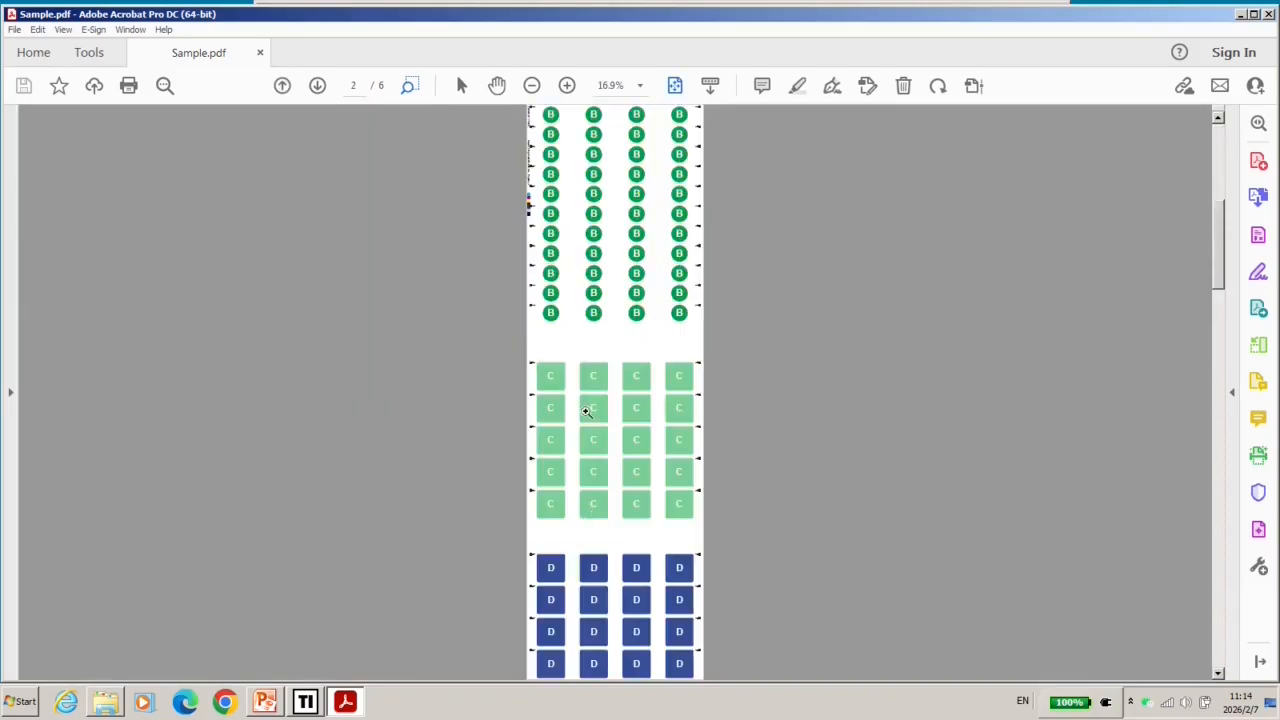